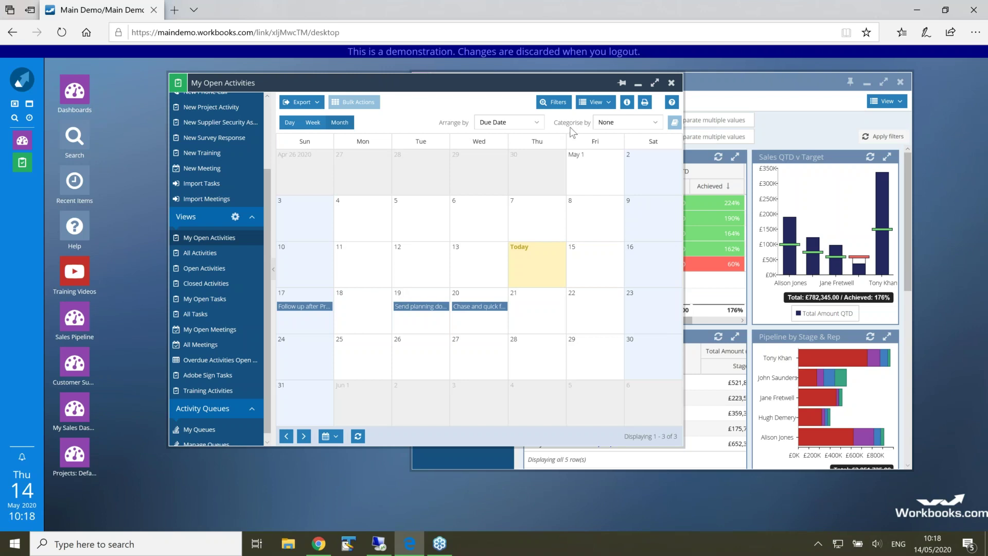
- Save the current month calendar as a new view named "My Open calendar" and locate it in the list of views
left_click(596, 103)
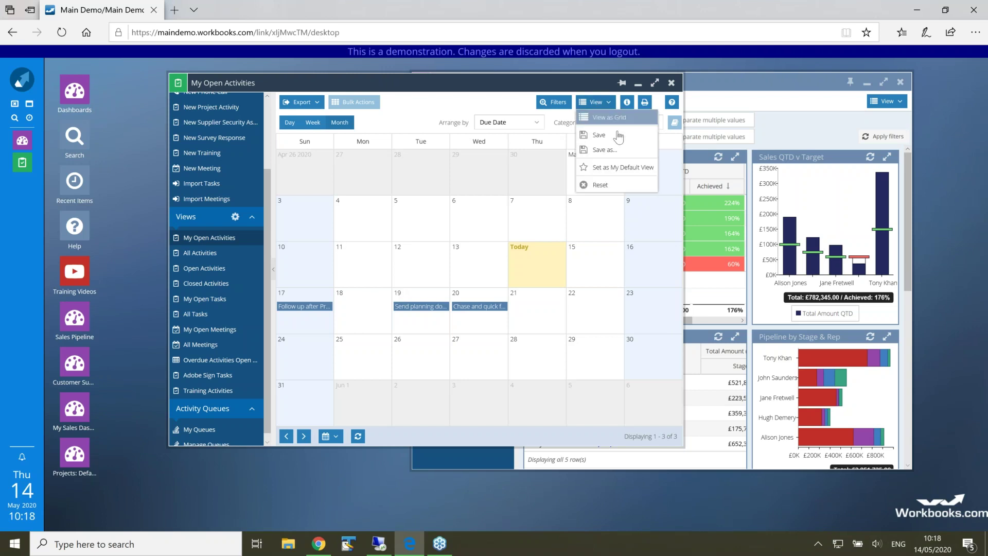
left_click(612, 153)
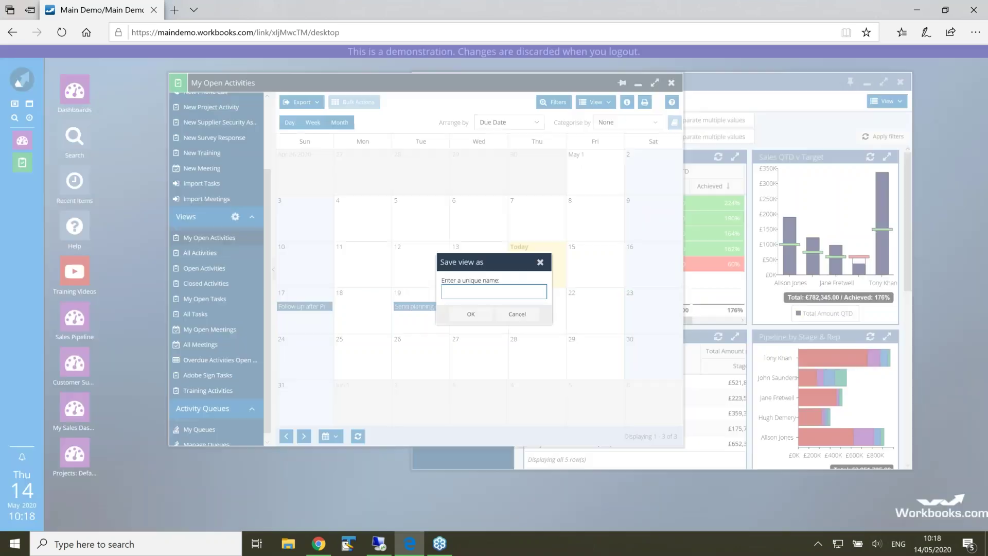
type("My Open calendar")
left_click(479, 320)
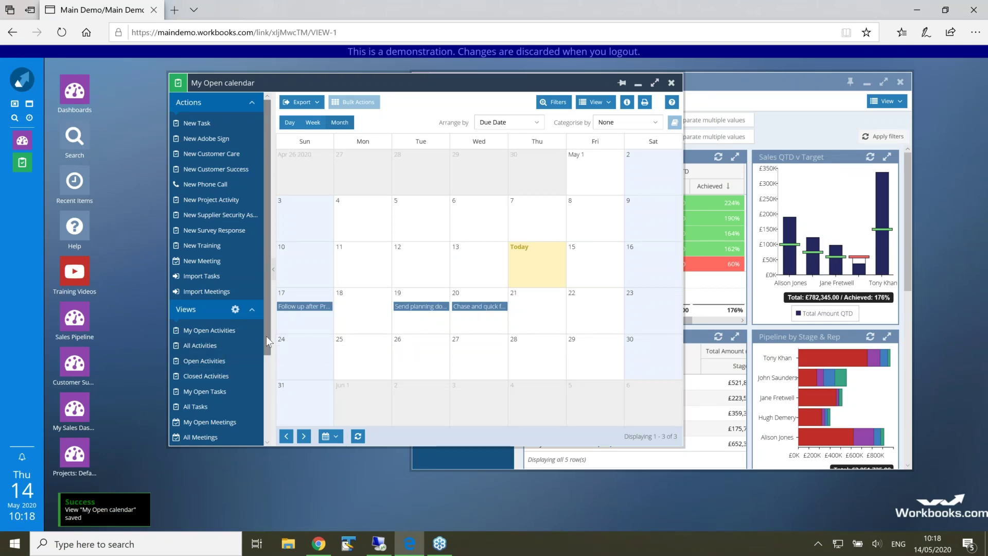
left_click_drag(268, 360, 267, 408)
scroll(267, 408, "down", 1)
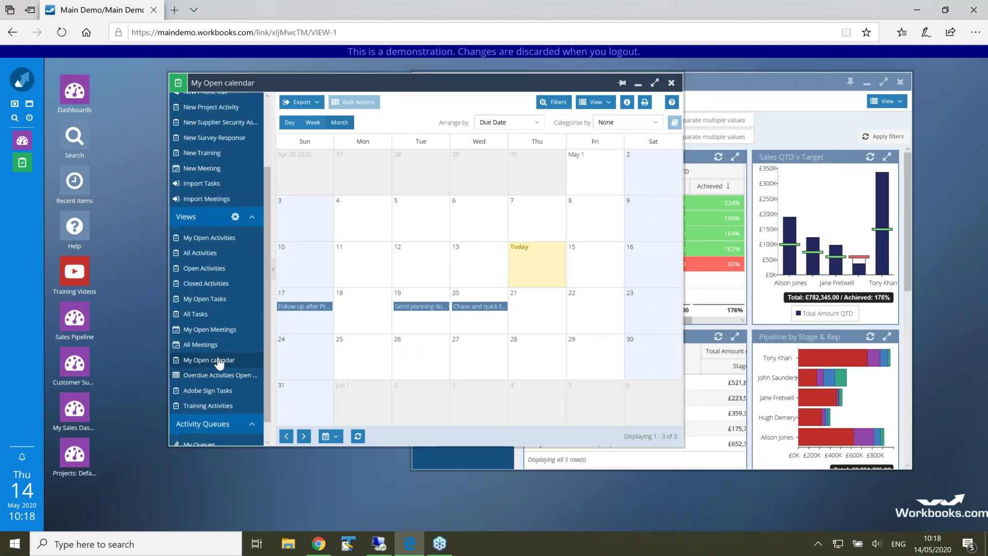
- Add a desktop shortcut named "My Open calendar" for this view, and reopen the calendar from it with all other windows closed
left_click(180, 88)
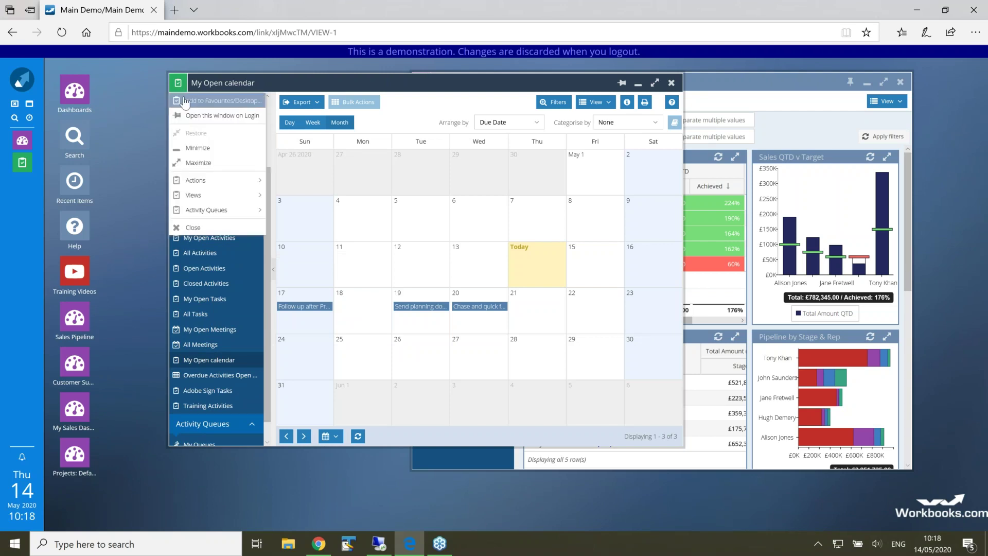
left_click(216, 101)
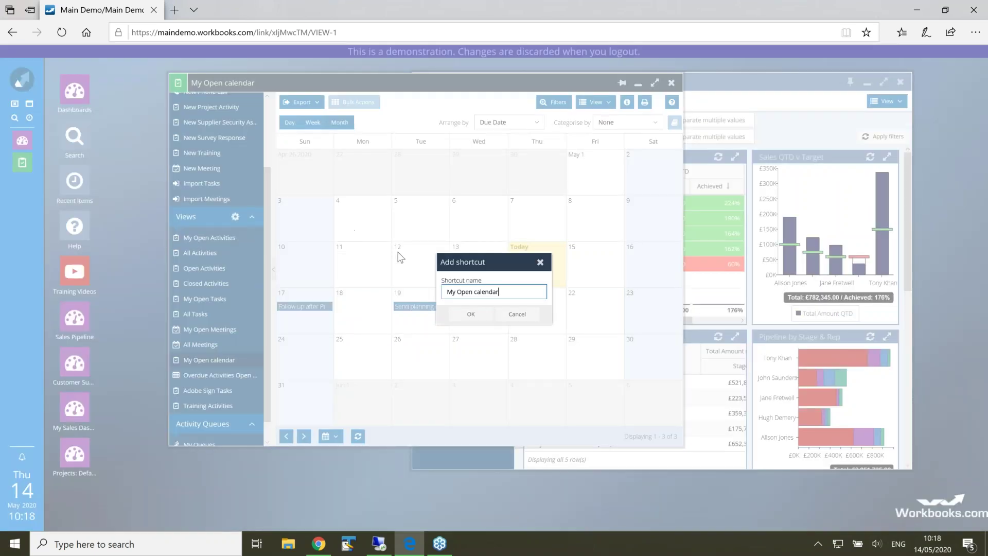
left_click(465, 314)
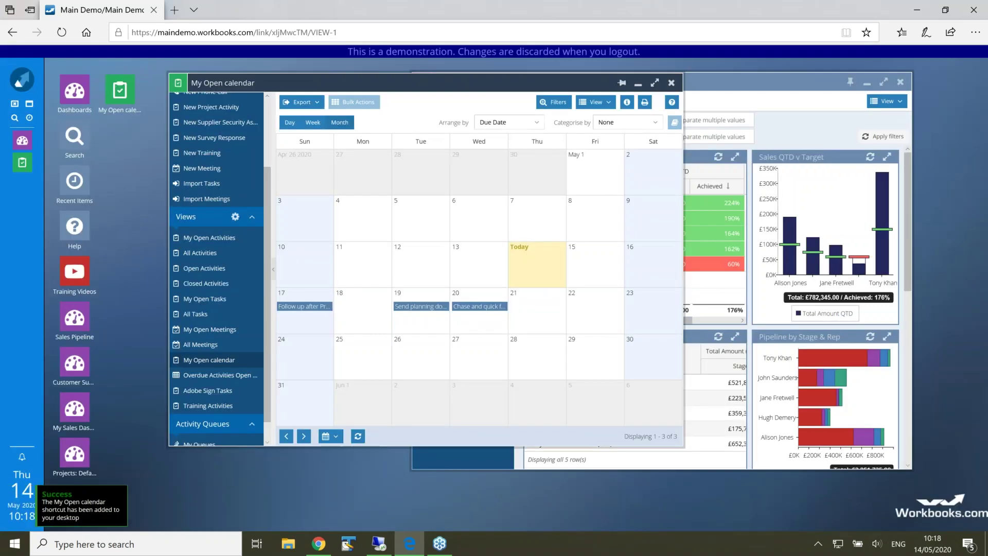
left_click(14, 104)
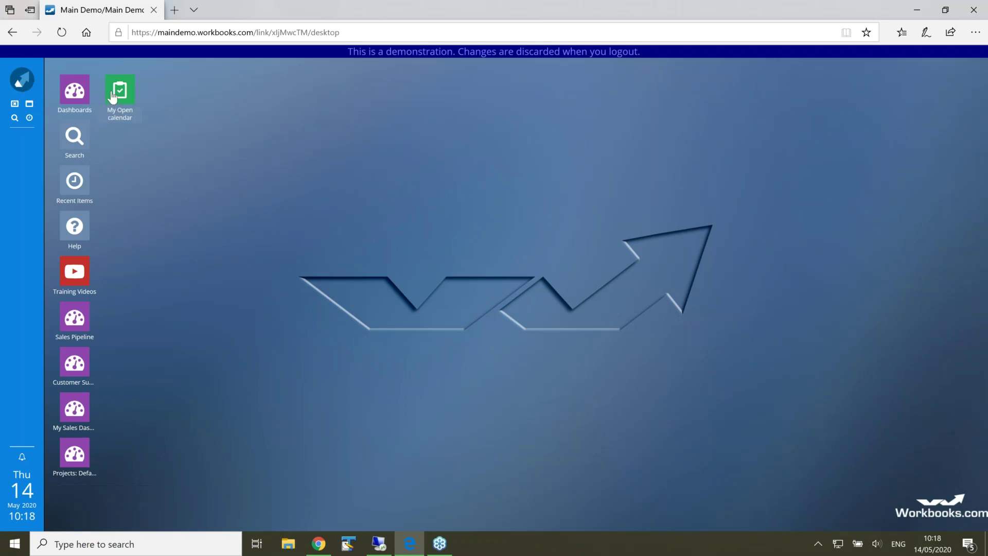
left_click(121, 94)
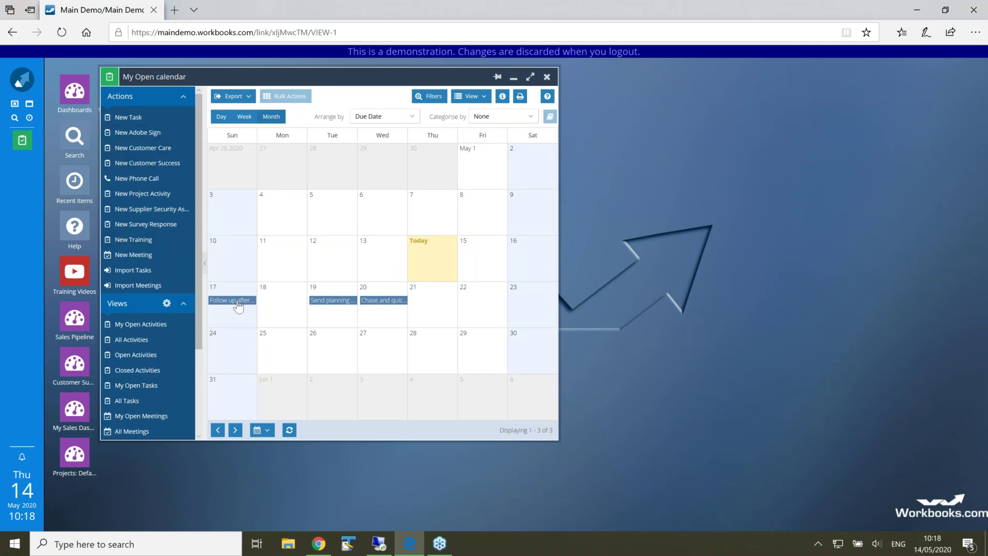
- Review the "Send planning document" task on 19 May, and the "Chase and quick follow up" call on 20 May including its primary contact's record
left_click(334, 302)
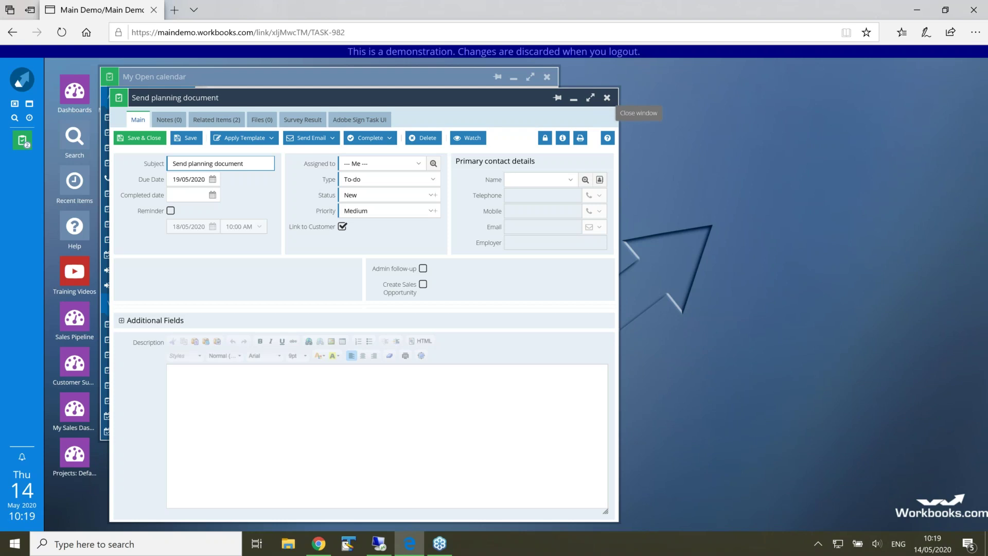
left_click(607, 97)
left_click(377, 304)
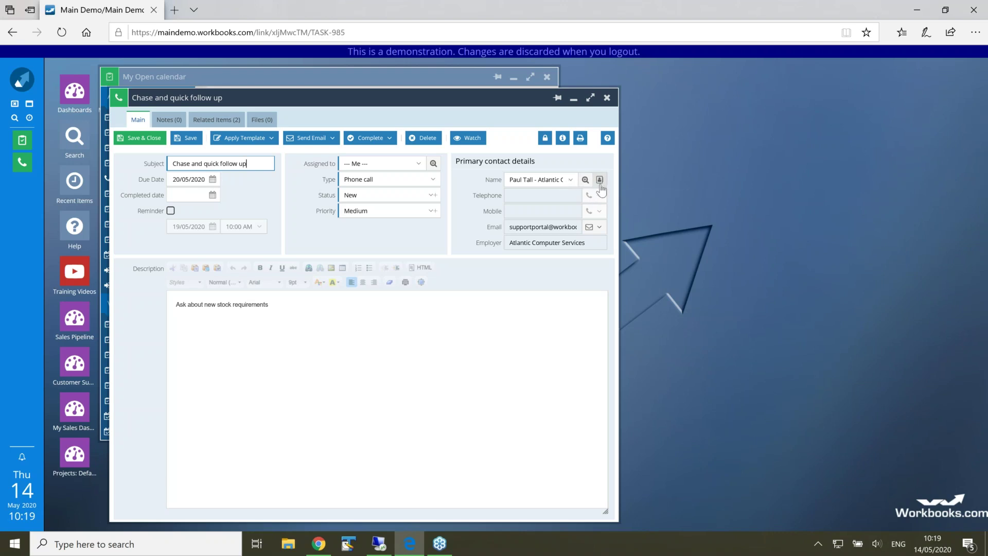
left_click(601, 181)
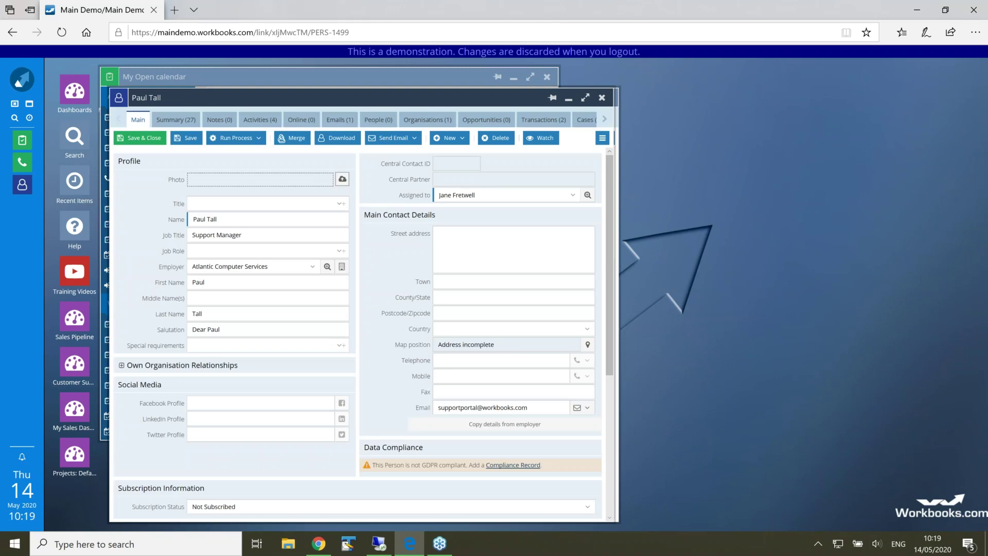
left_click(602, 98)
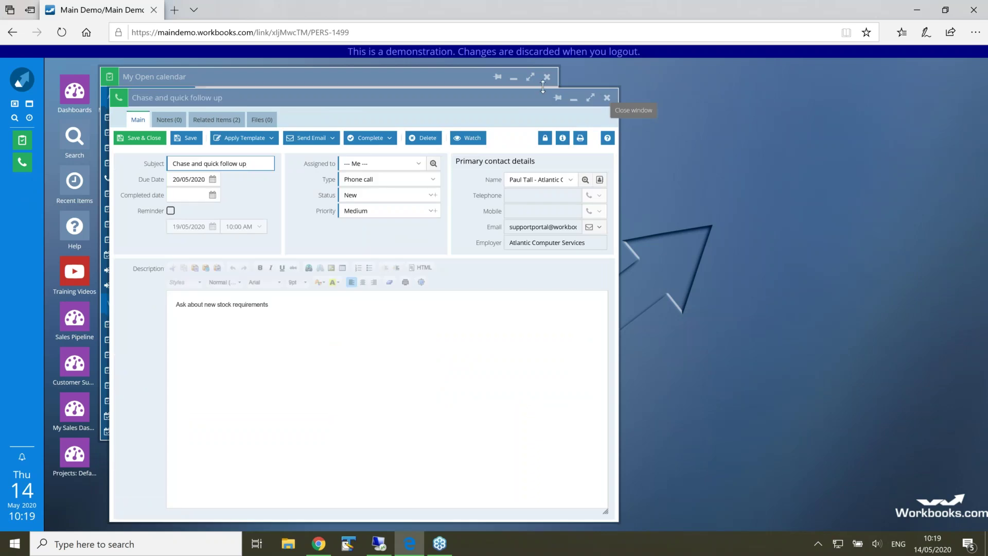
- Add "Extra note about our chat" to the call's description and complete it with a follow-on phone call
left_click_drag(549, 88, 614, 74)
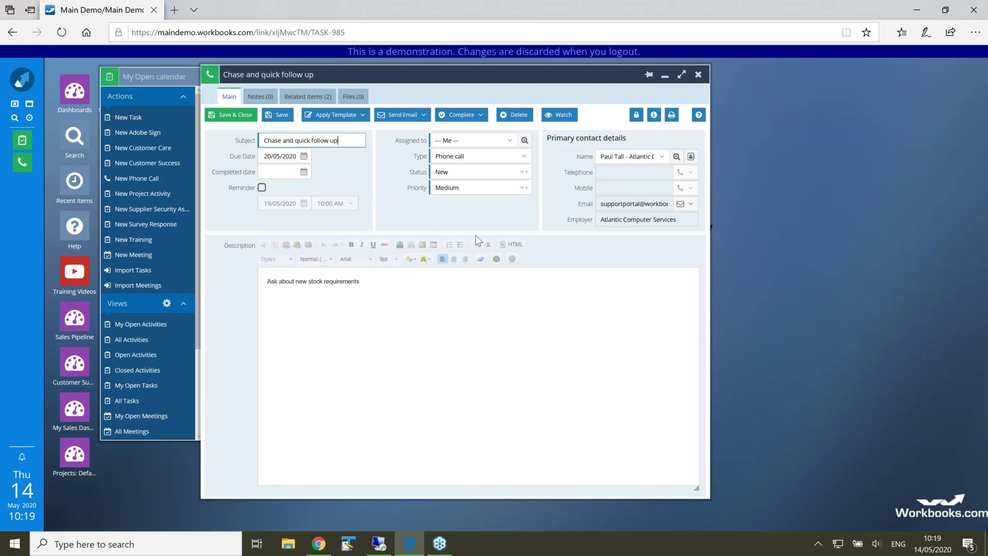
left_click(380, 295)
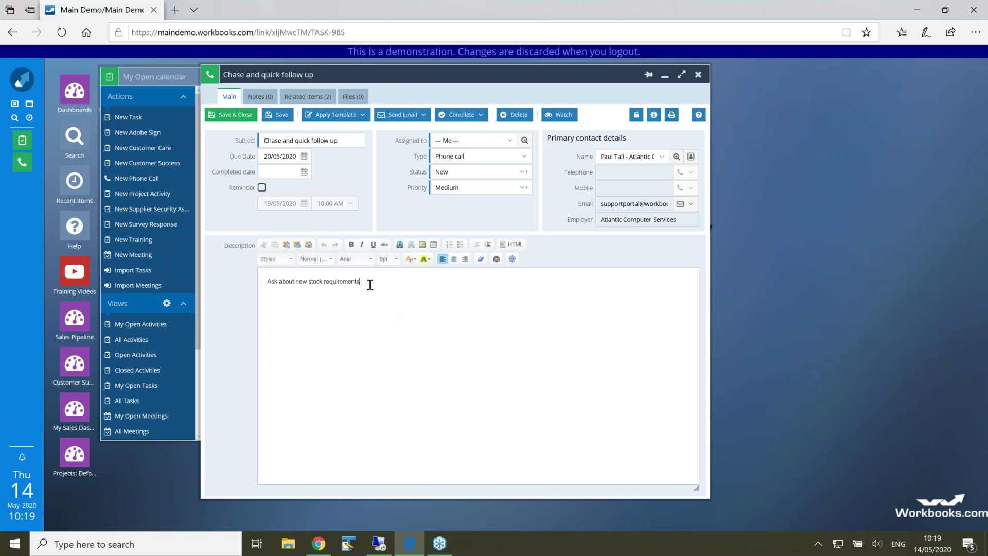
type("Extra note about our chat")
left_click(482, 116)
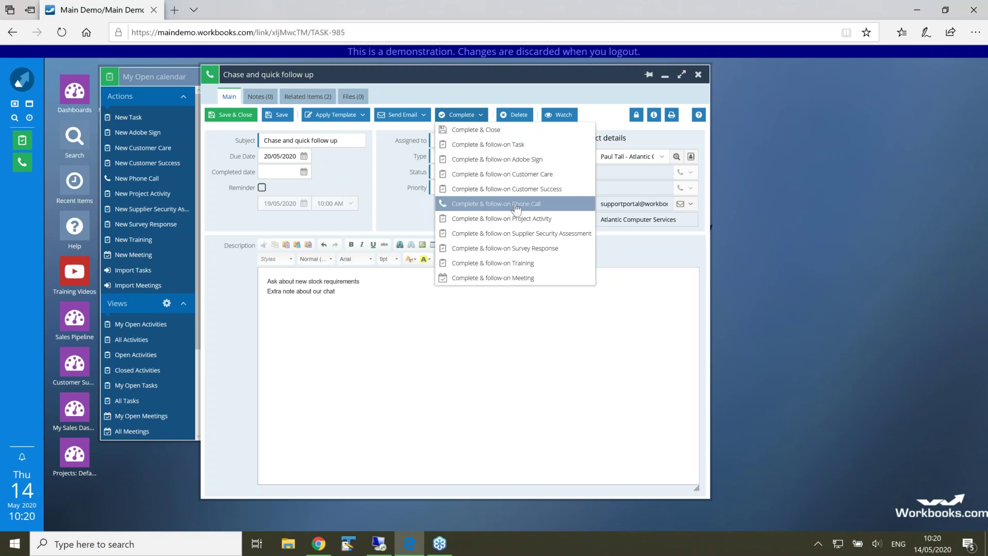
left_click(481, 146)
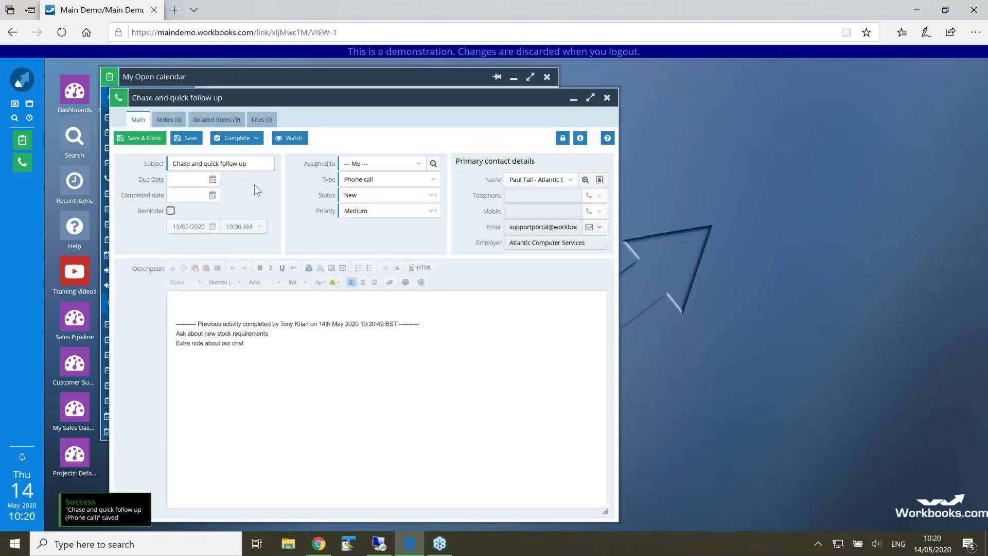
- Change the follow-on call's subject to "Send price info"
left_click(247, 164)
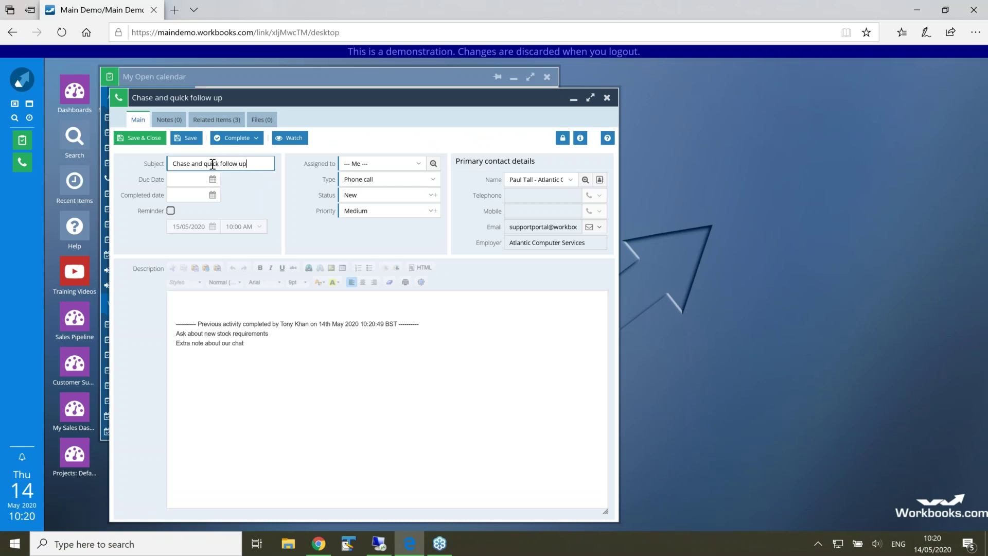
left_click_drag(247, 163, 153, 165)
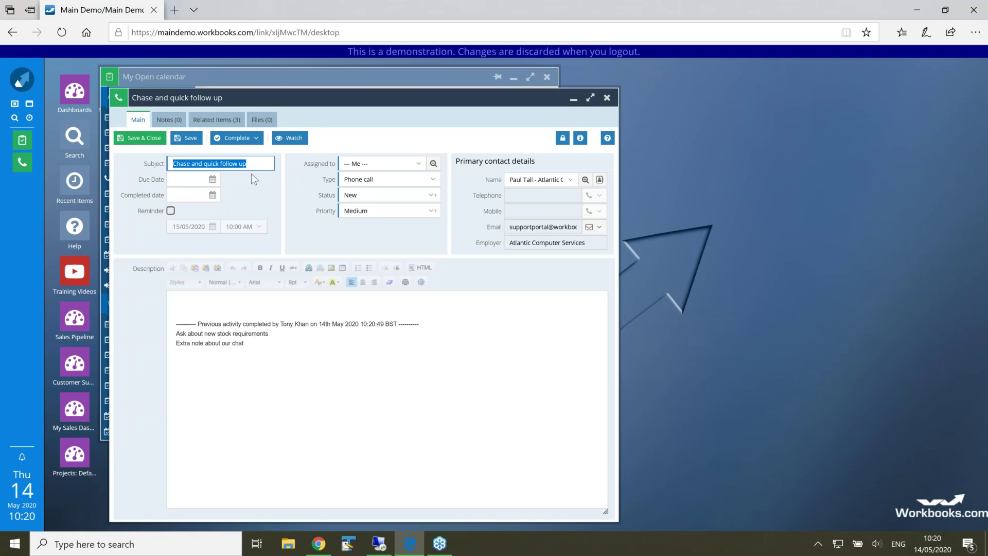
type("Send price info")
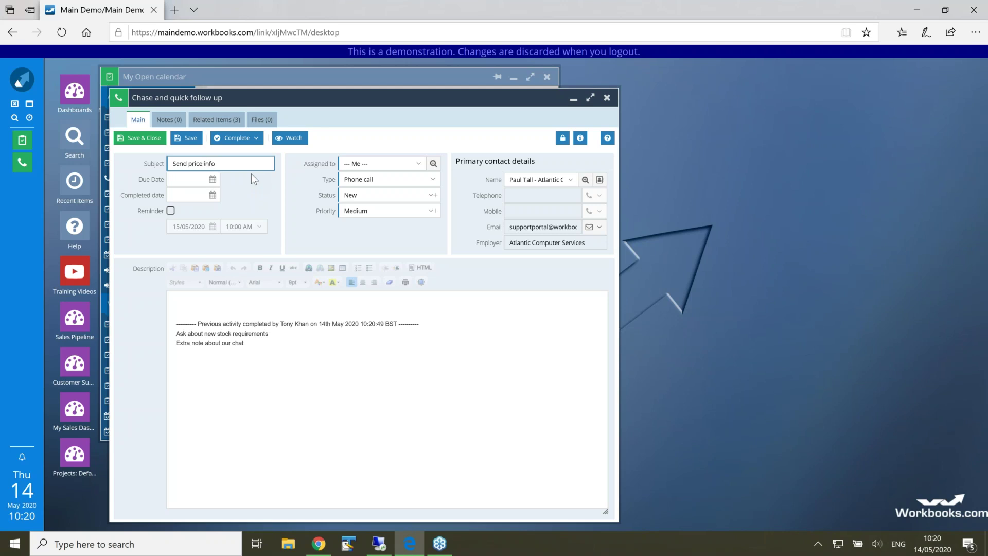
- Assign the follow-on call to a colleague with due date 20/05/2020, and save and close it
left_click(420, 164)
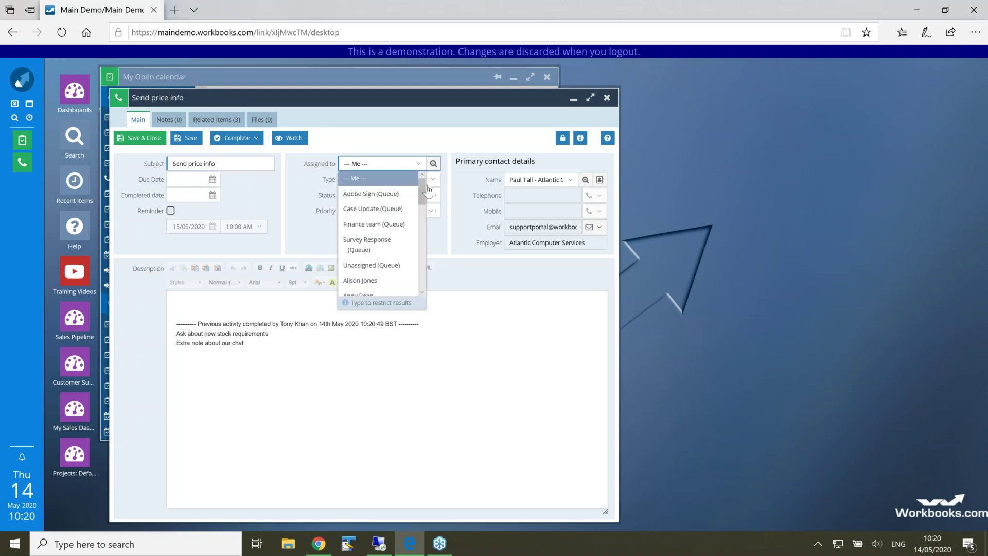
scroll(389, 247, "down", 3)
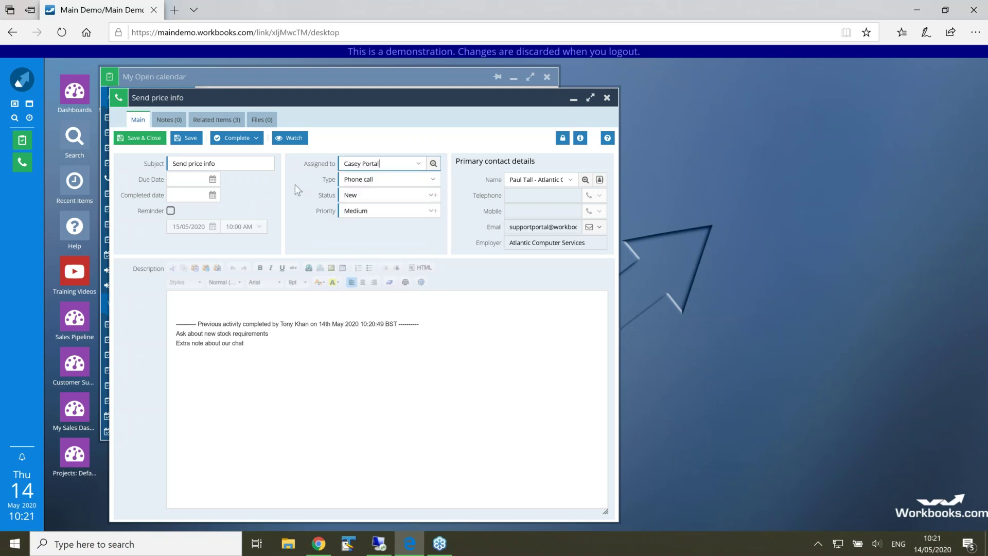
left_click(213, 180)
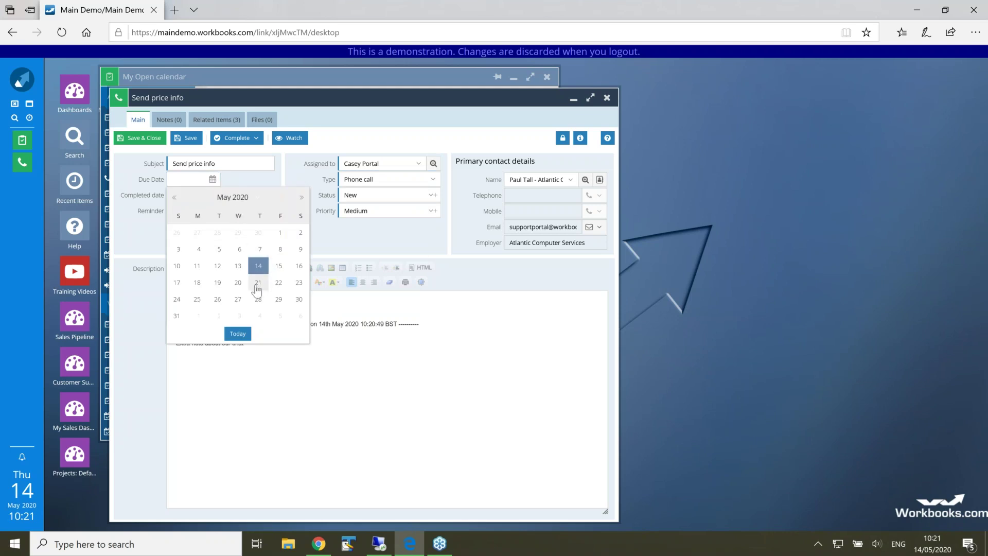
left_click(237, 283)
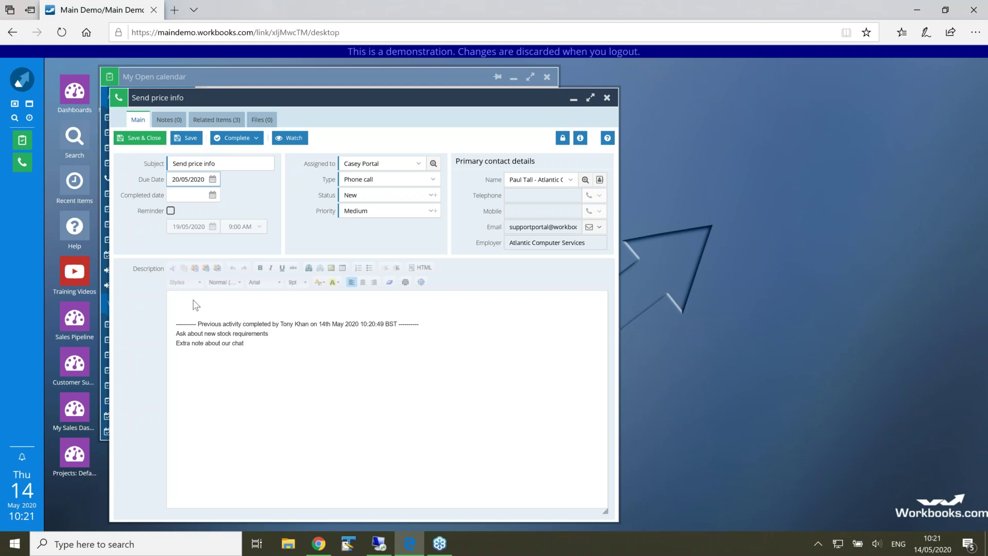
left_click(143, 139)
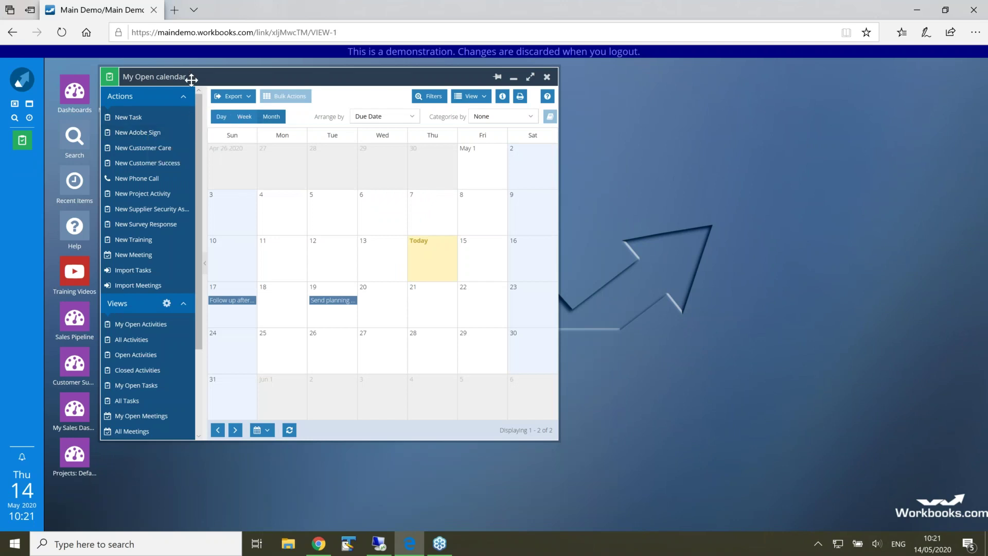
- Switch the calendar window to the All Activities view and widen it to show the status and due date columns
left_click_drag(193, 76, 326, 76)
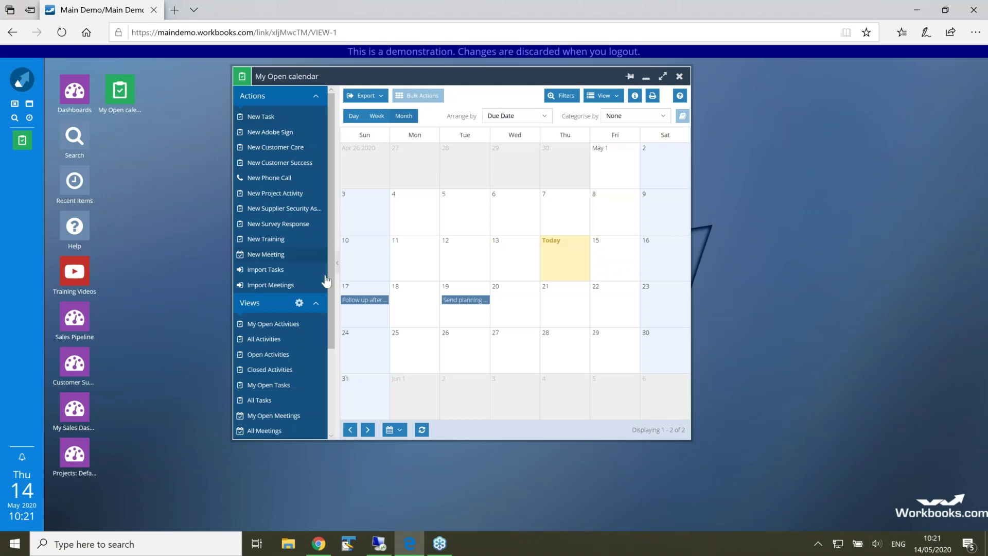
left_click(273, 340)
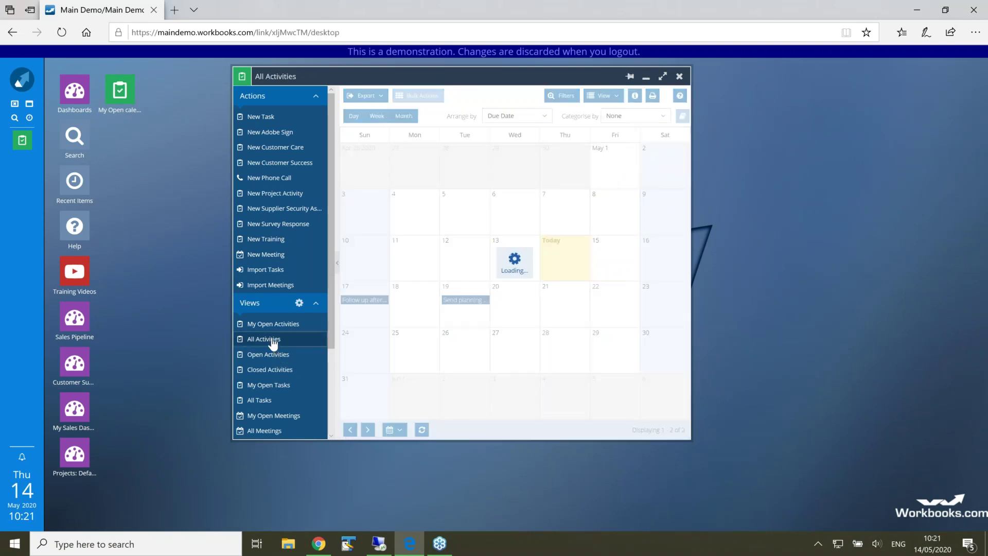
left_click(640, 327)
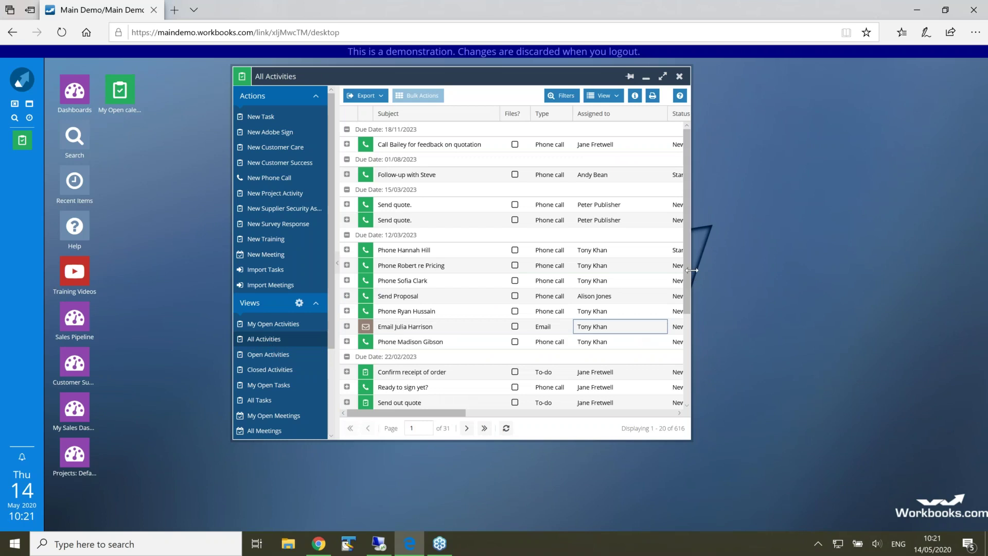
left_click_drag(711, 269, 805, 264)
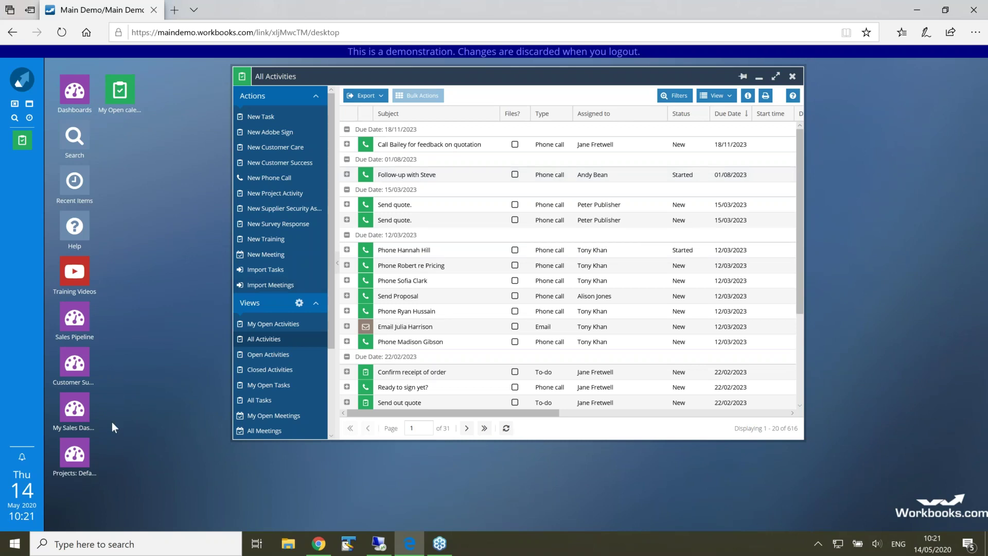
- Open the "Projects: Default" dashboard, examine the columns of the Implementation Charges by Case report, and close the dashboard
left_click(76, 455)
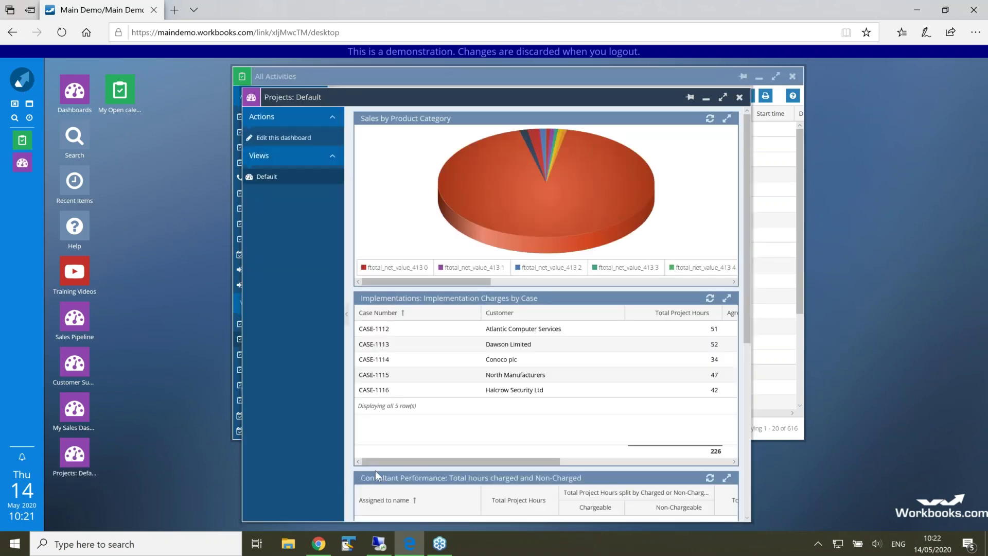
left_click_drag(384, 462, 424, 458)
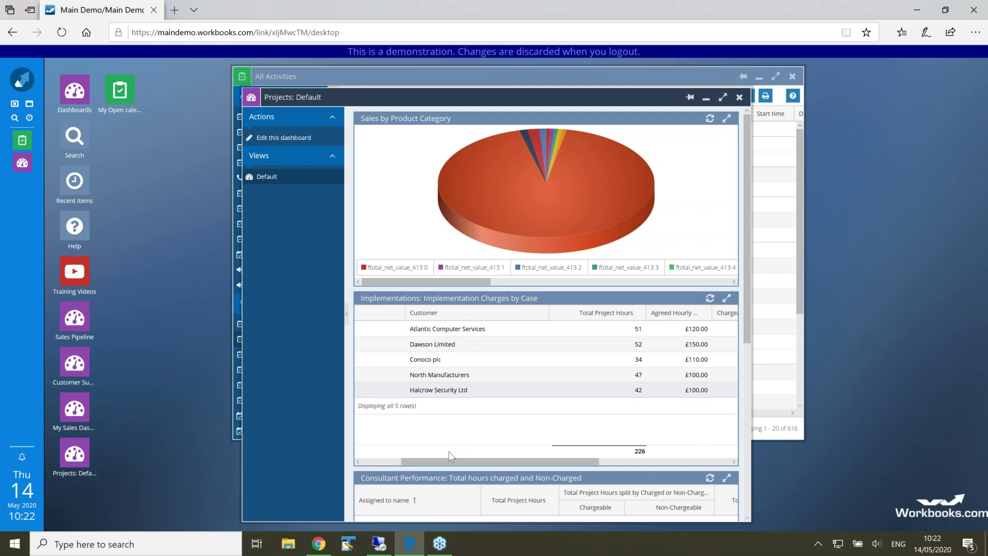
left_click_drag(450, 461, 477, 461)
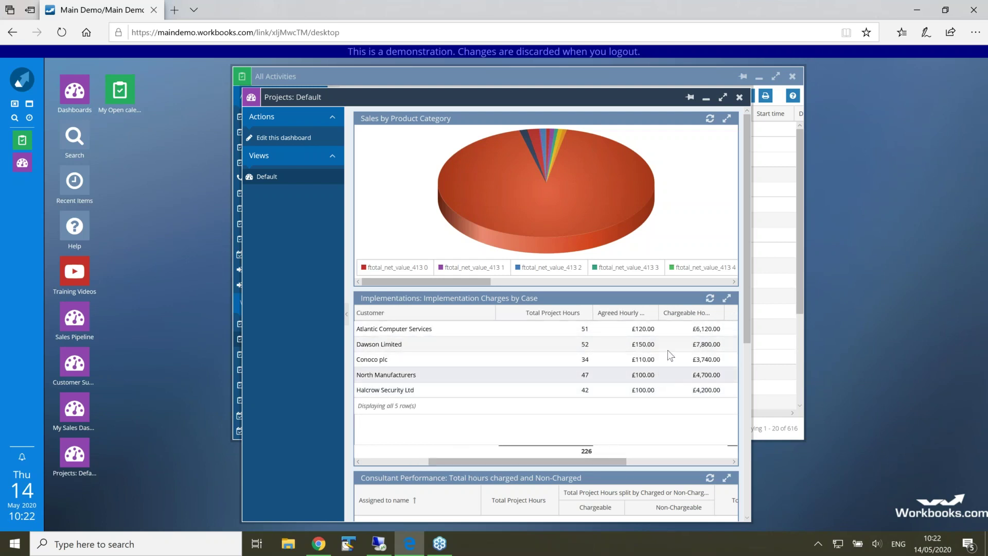
left_click_drag(608, 461, 690, 465)
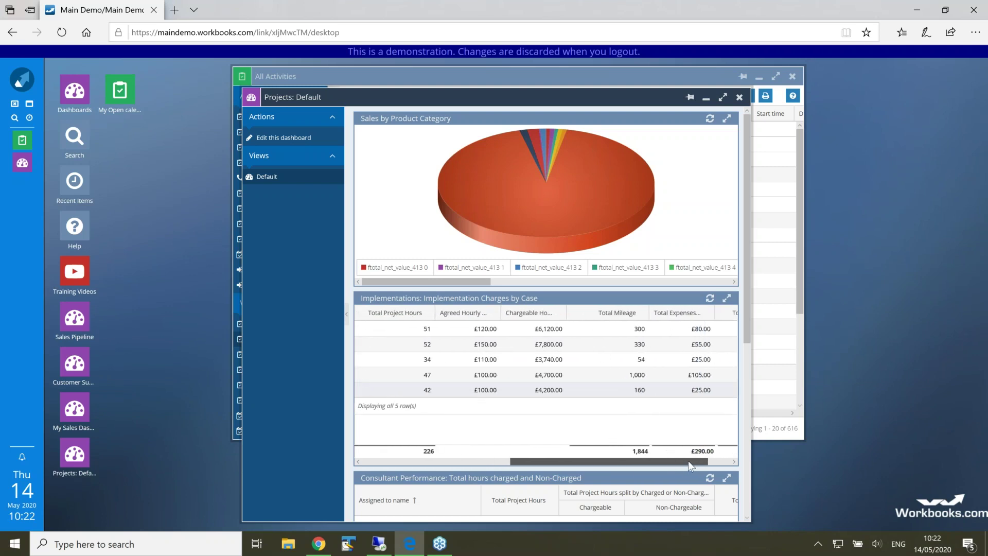
left_click(740, 98)
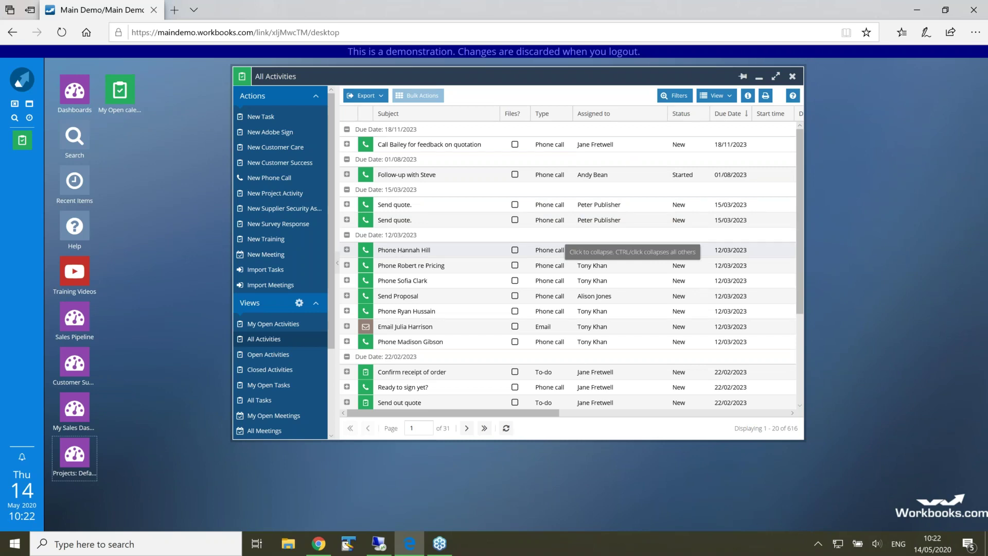
- Filter the All Activities list to types starting with "project" and widen the Type column to show its full text
left_click(568, 115)
mouse_move(584, 177)
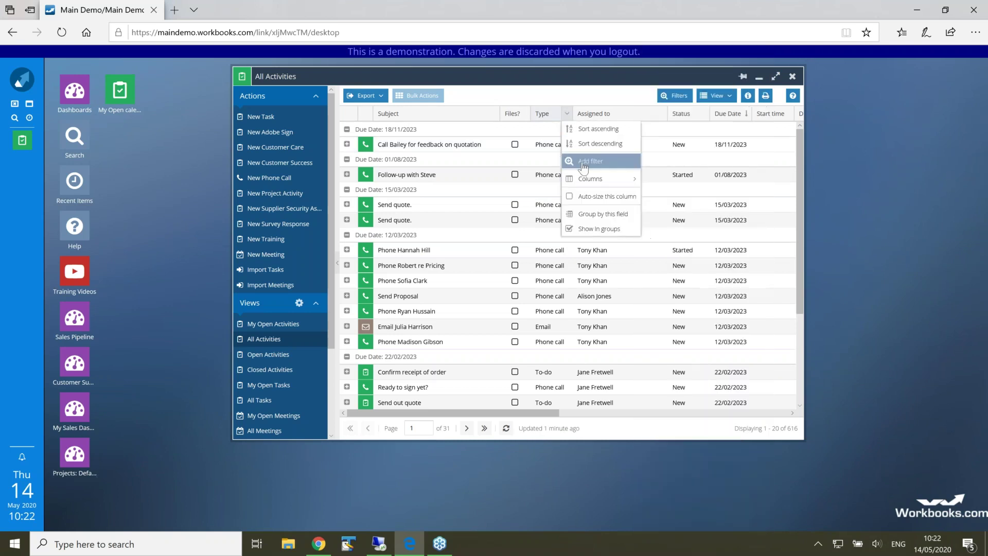
left_click(584, 162)
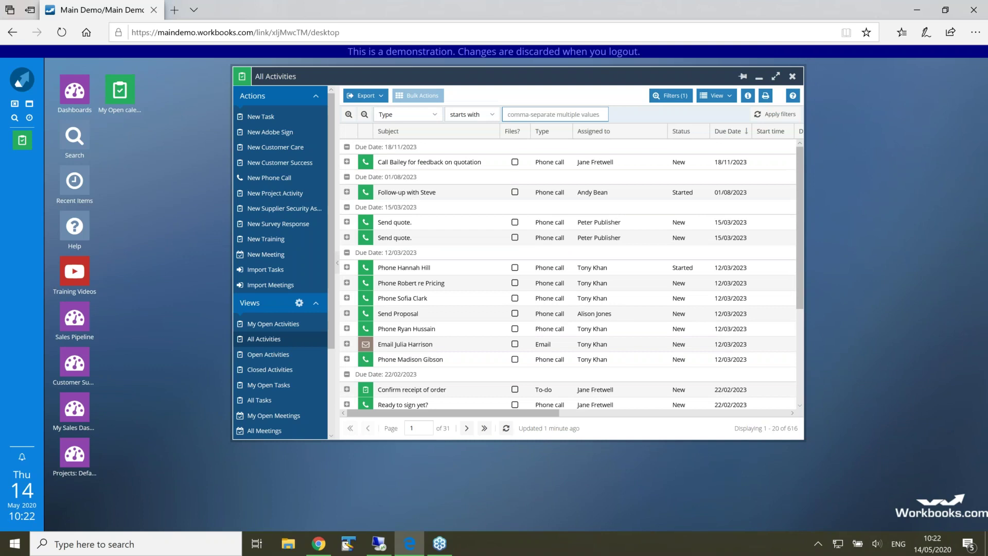
type("project")
key("Return")
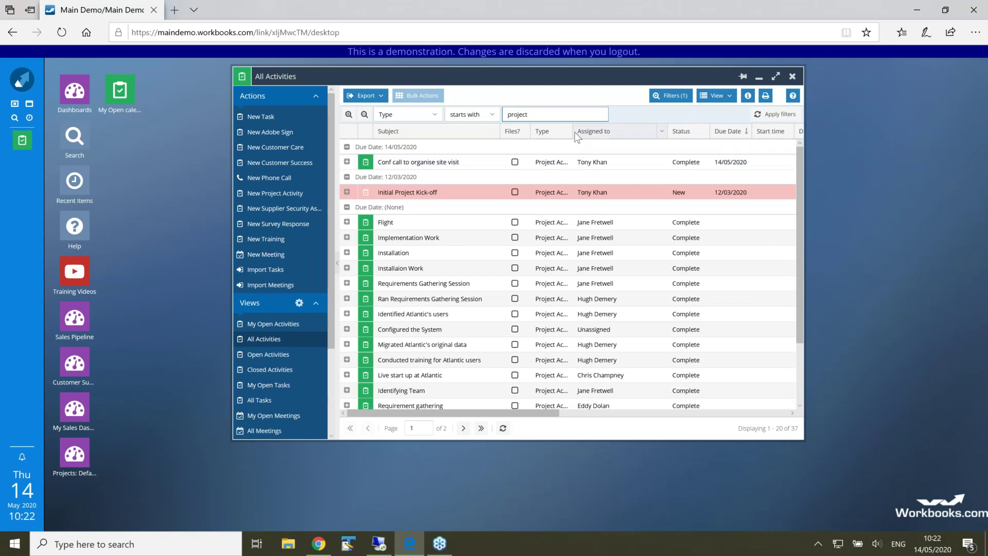
left_click_drag(572, 129, 598, 128)
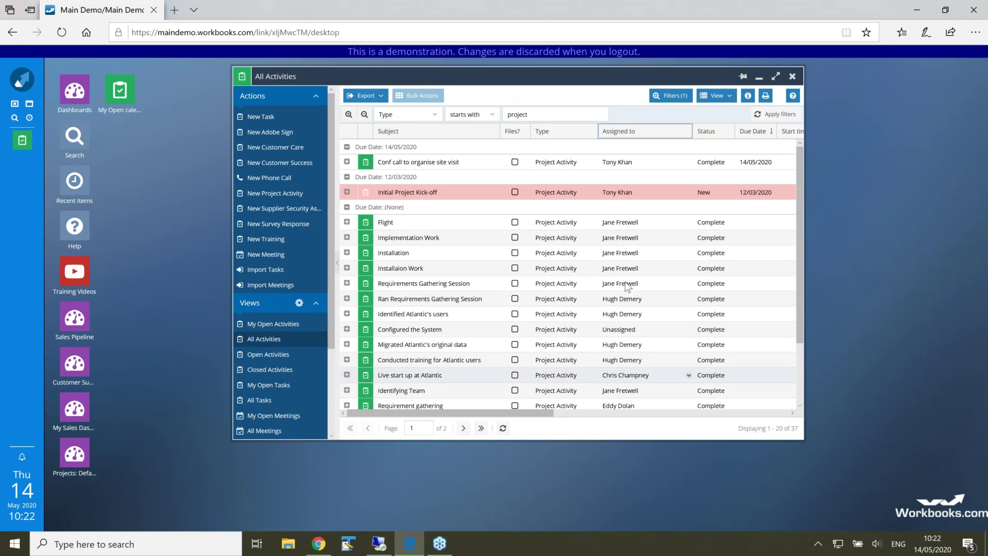
- Add an Assigned to filter with the "starts with" condition, enter two colleagues' first names separated by a comma, and apply the filters
left_click(687, 131)
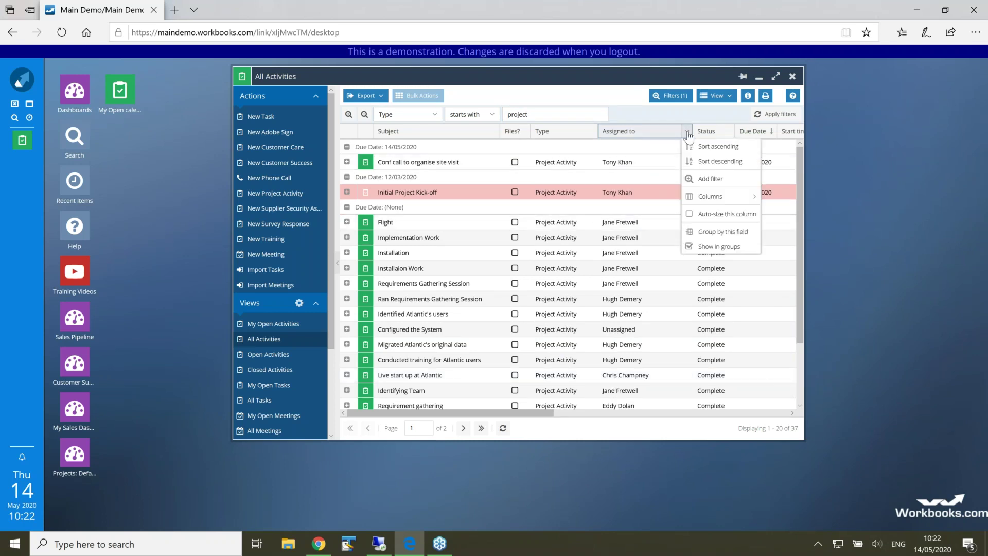
left_click(692, 180)
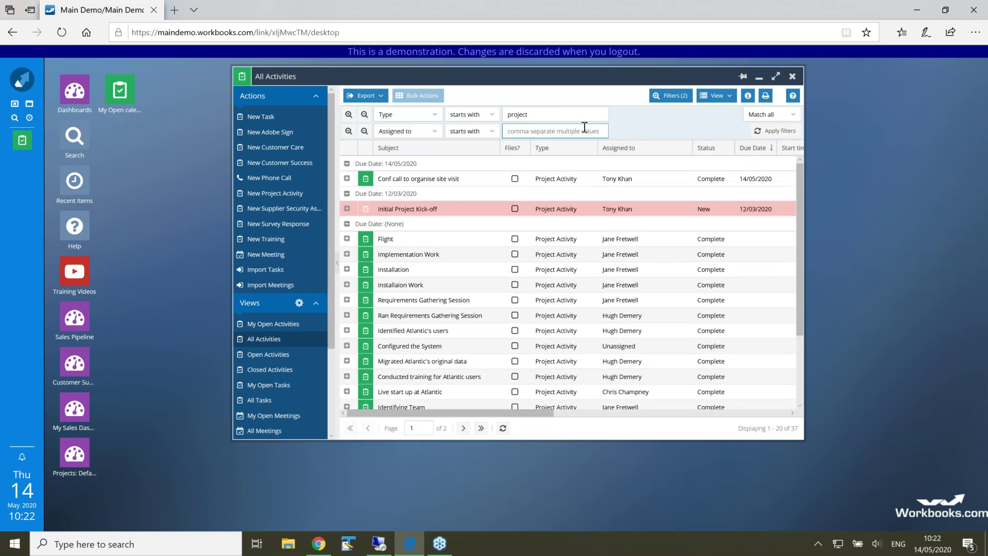
type("Jane, Chgris")
key("BackSpace")
key("BackSpace")
key("BackSpace")
key("BackSpace")
type("ris")
left_click(776, 131)
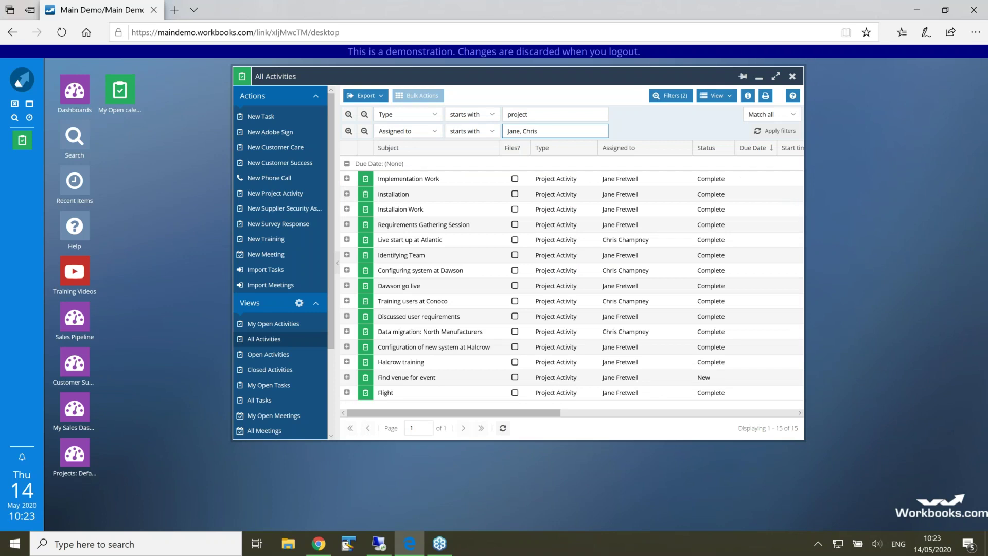
- Add the Expenses column to the filtered activities list and bring it into view
left_click(593, 150)
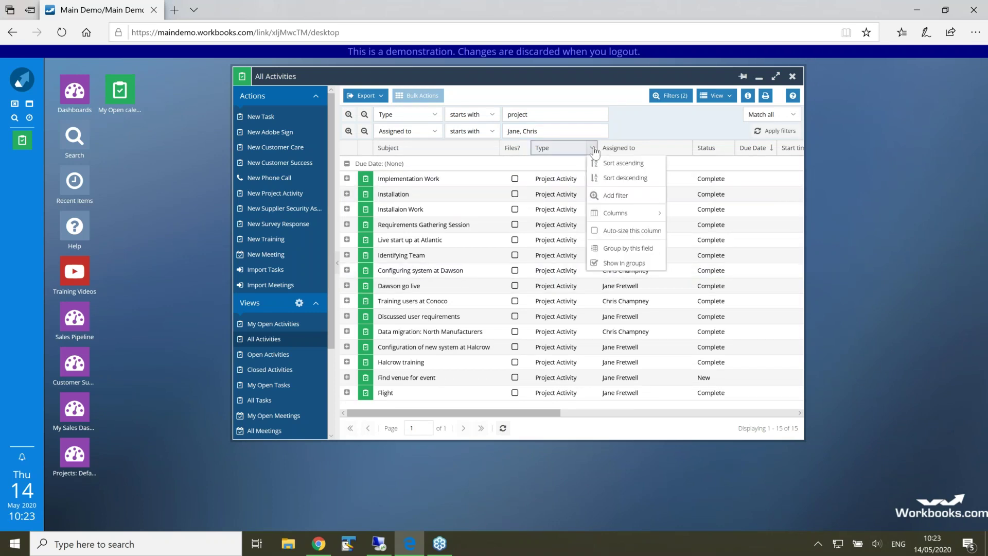
mouse_move(607, 218)
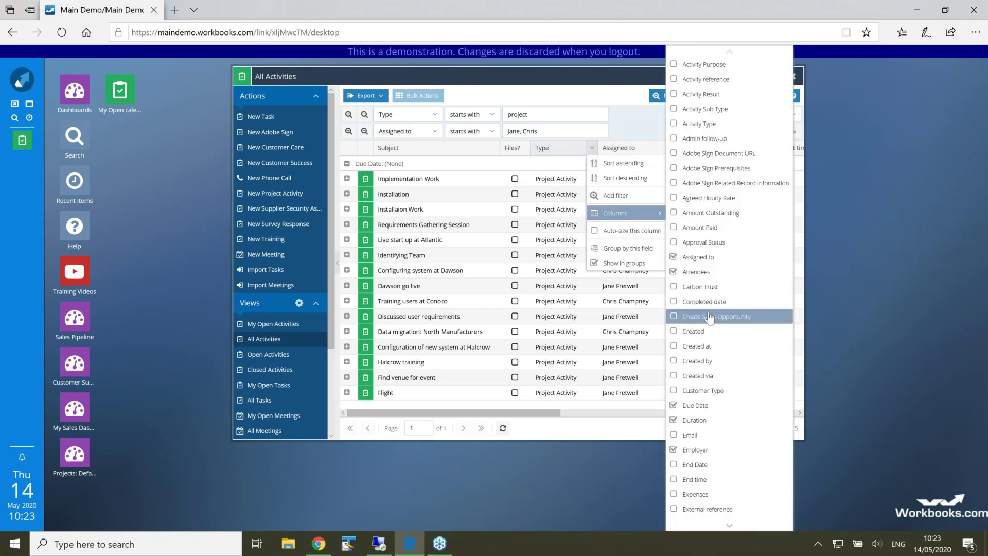
left_click(680, 494)
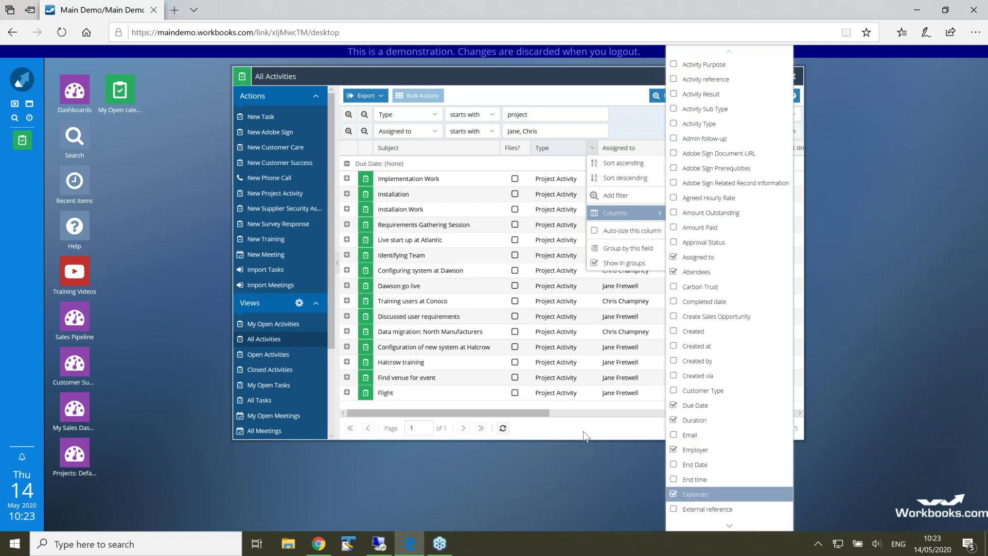
left_click(584, 432)
left_click_drag(545, 413, 799, 416)
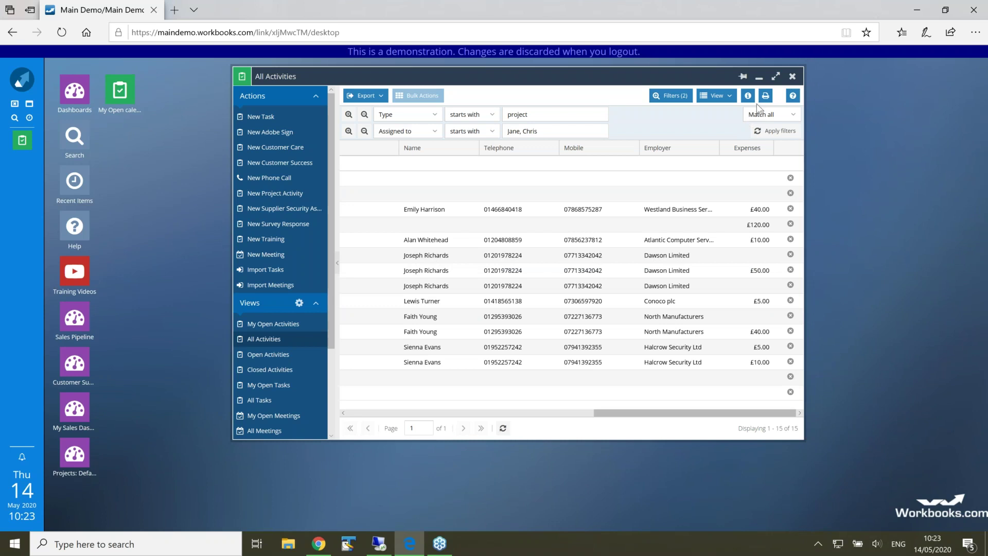
- Save the filtered list as a new view named "Team Project Actvity"
left_click(730, 98)
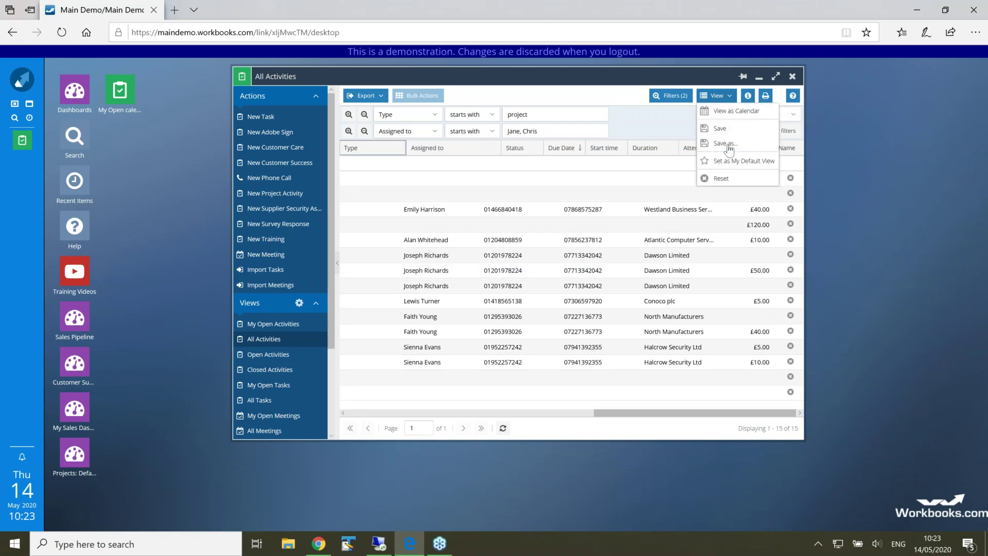
left_click(726, 144)
type("Te")
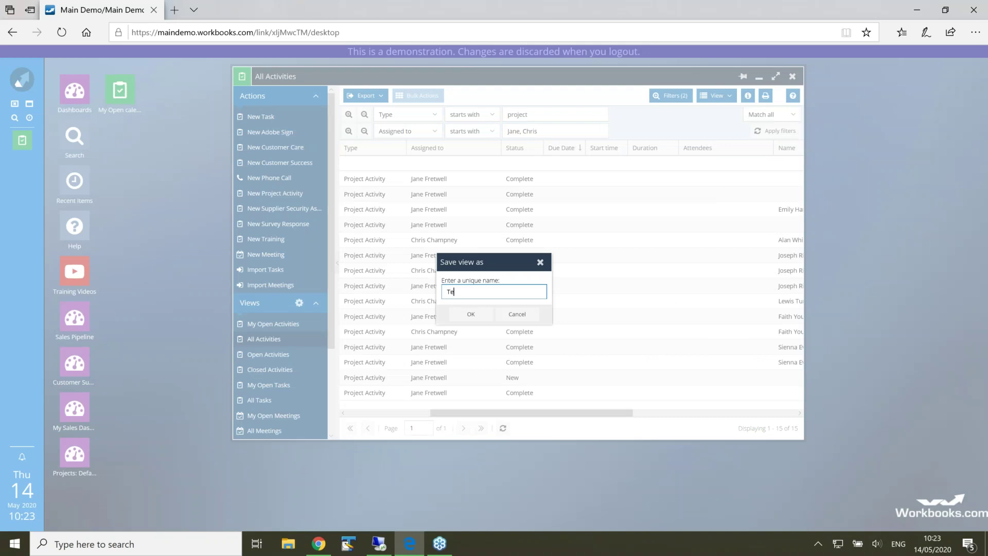
type("am Project Actvity")
left_click(472, 314)
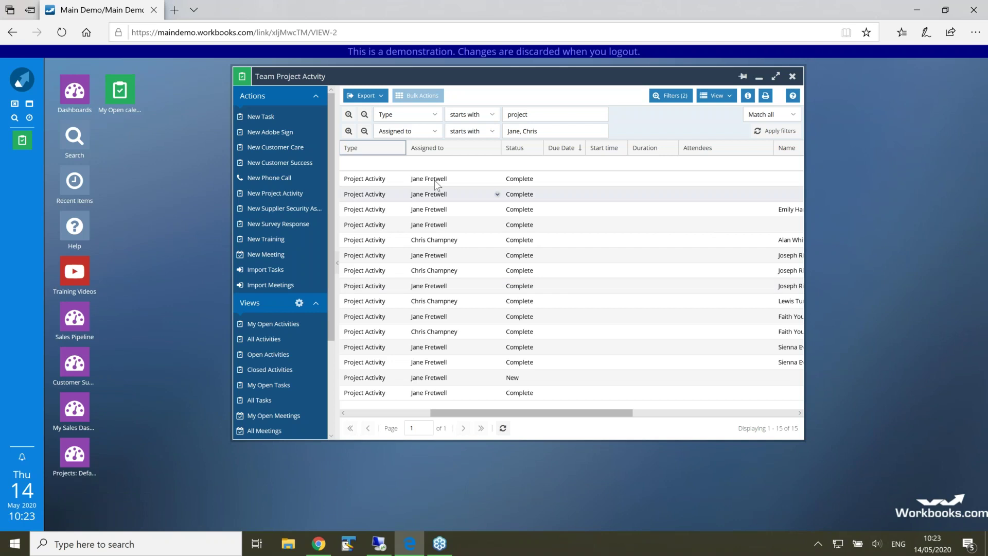
- Find the new view among the saved activity views and switch the window to the My Open calendar view
left_click_drag(441, 78, 379, 85)
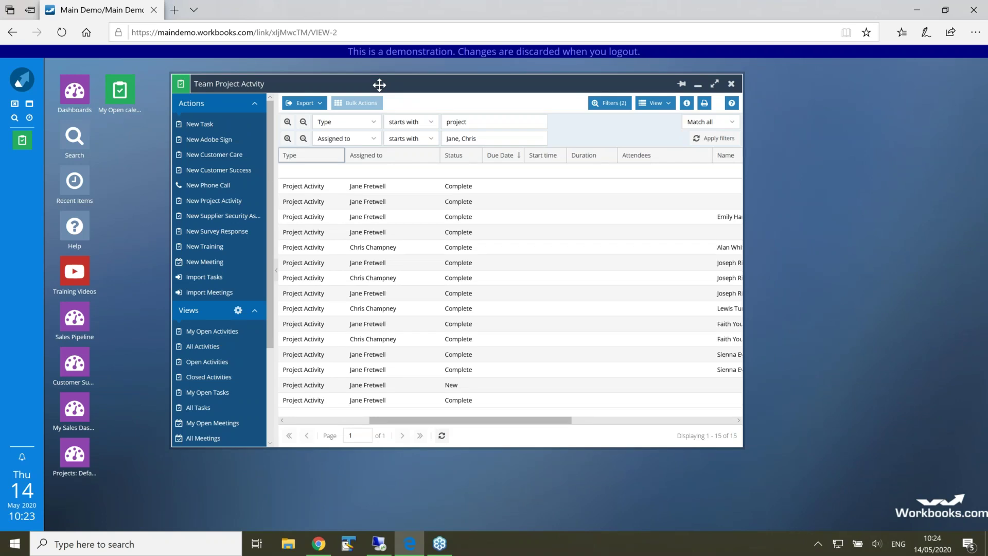
left_click_drag(269, 313, 264, 392)
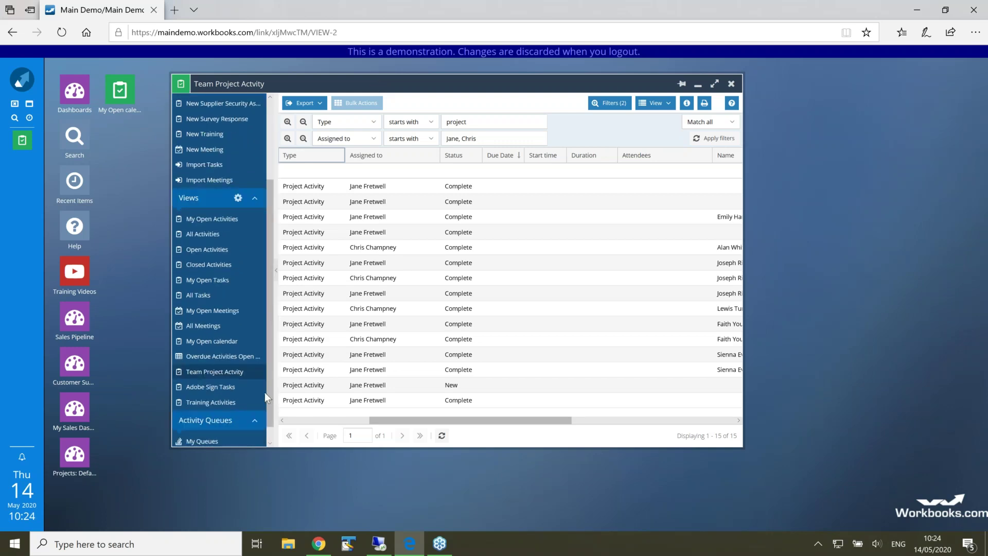
left_click(225, 344)
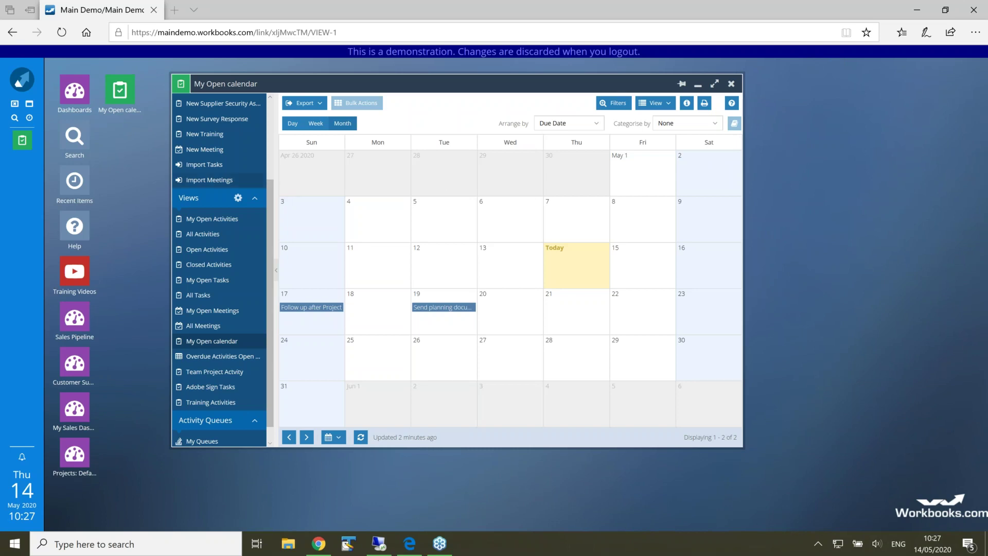
left_click(22, 79)
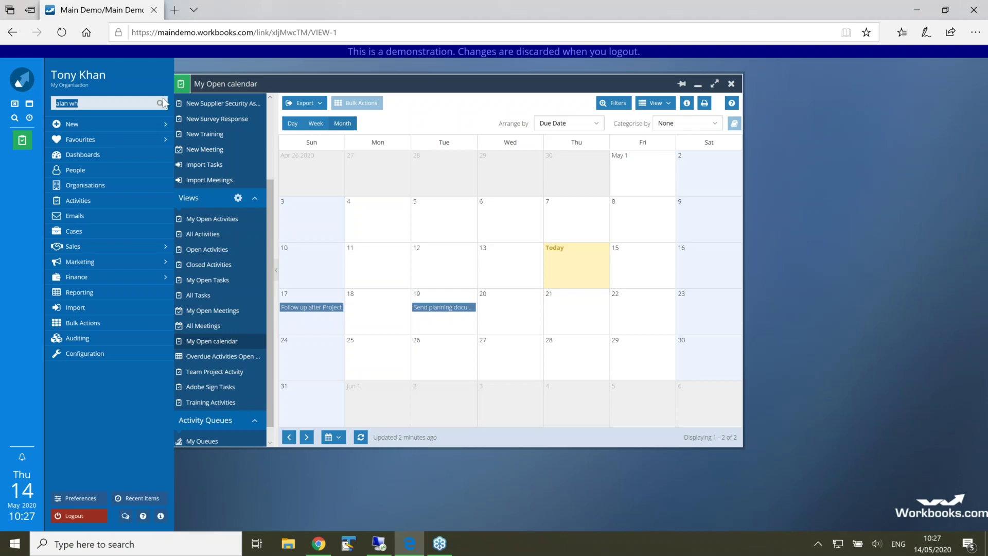
left_click(275, 76)
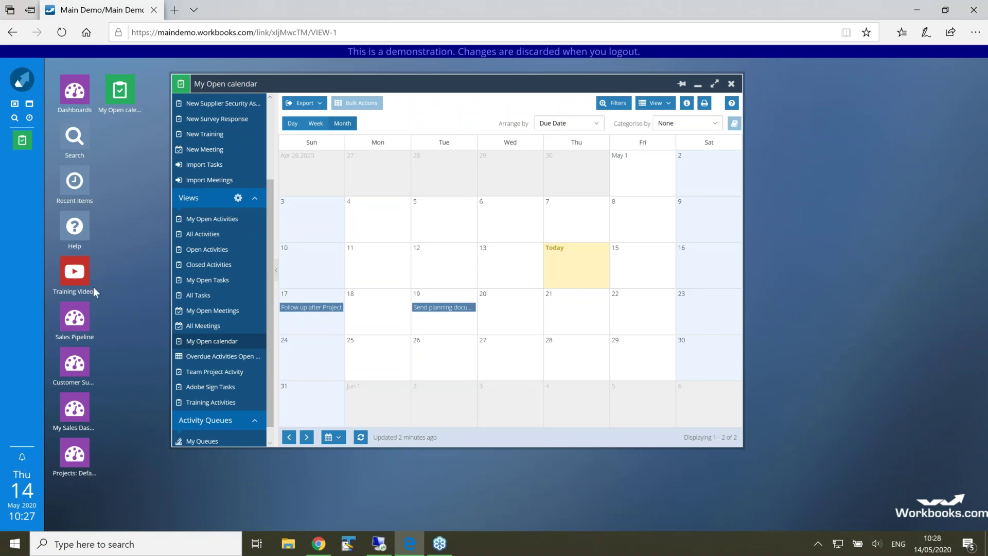
left_click(22, 79)
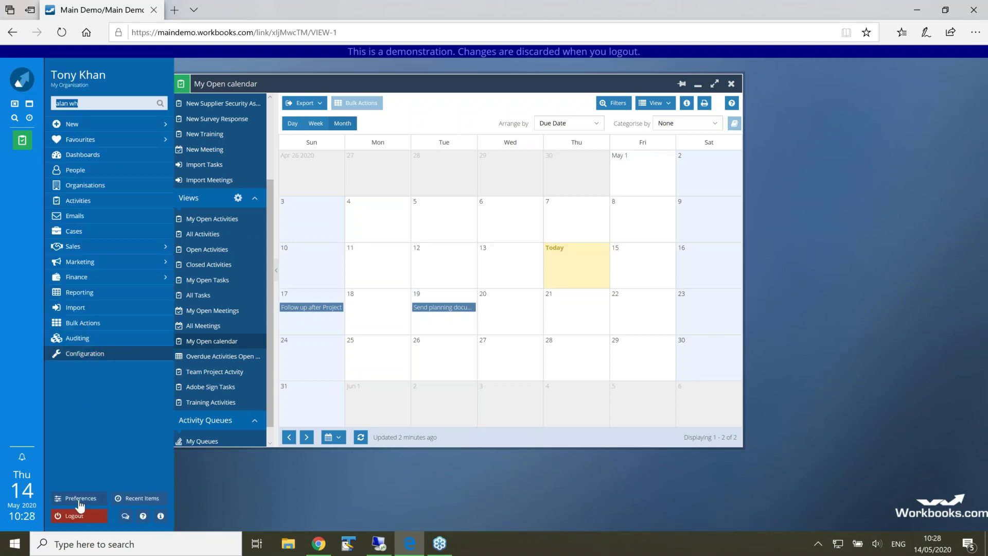
left_click(245, 487)
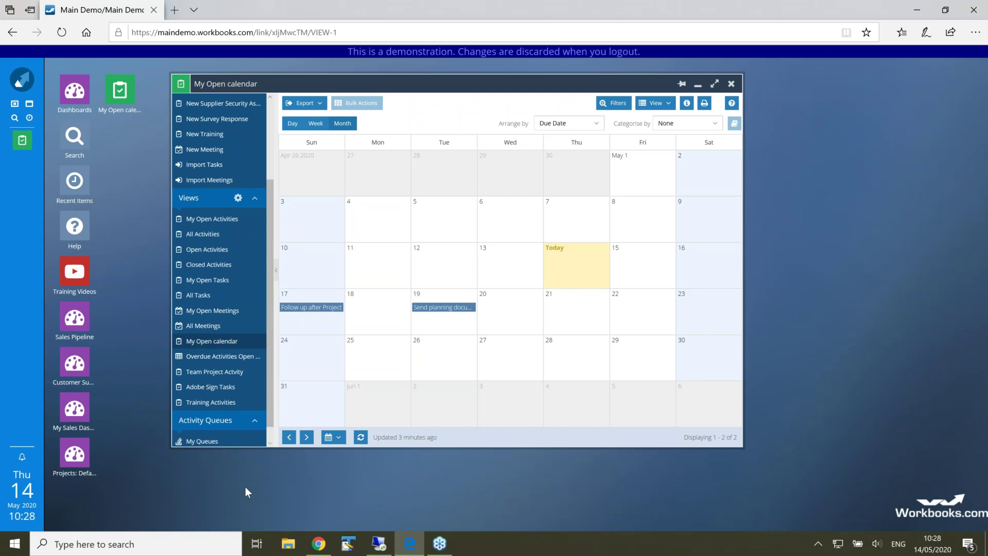
- Open a blank Project Activity record, examine its project, type and charges fields, and close it without saving
left_click(22, 80)
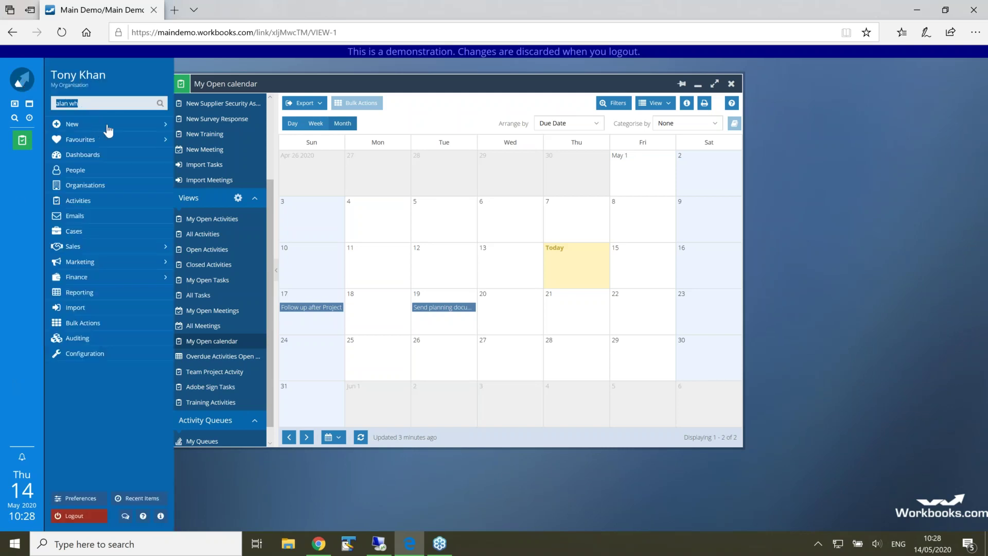
mouse_move(120, 128)
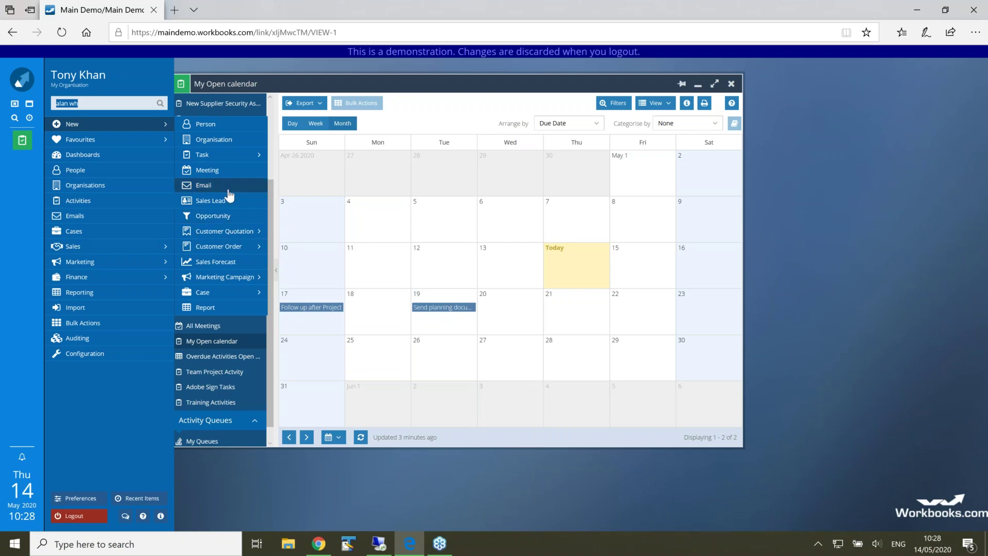
mouse_move(241, 157)
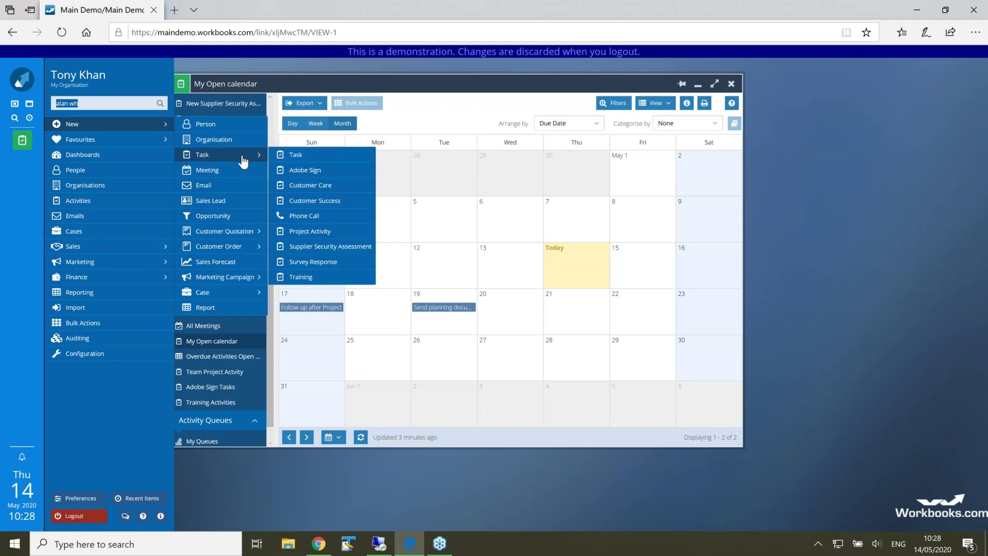
left_click(315, 232)
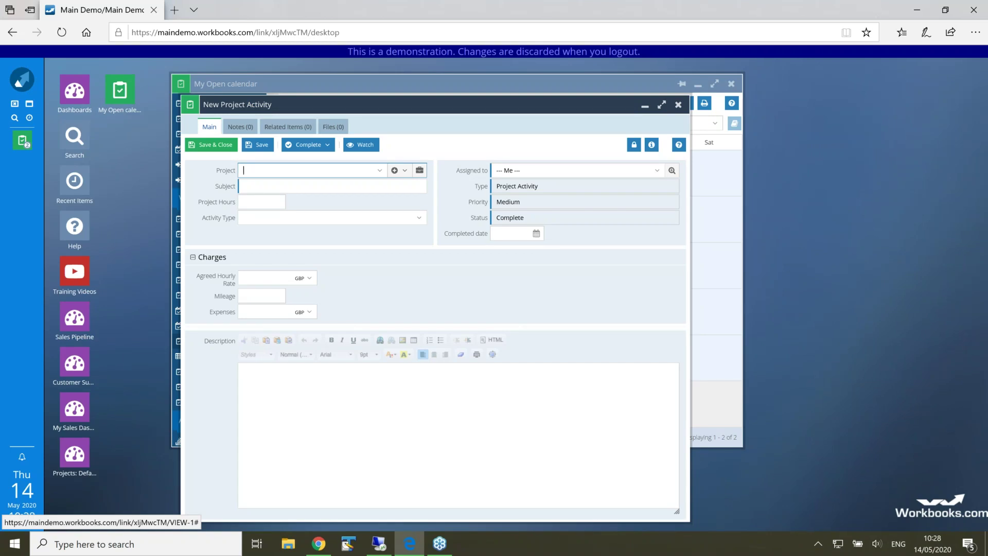
left_click_drag(396, 103, 382, 80)
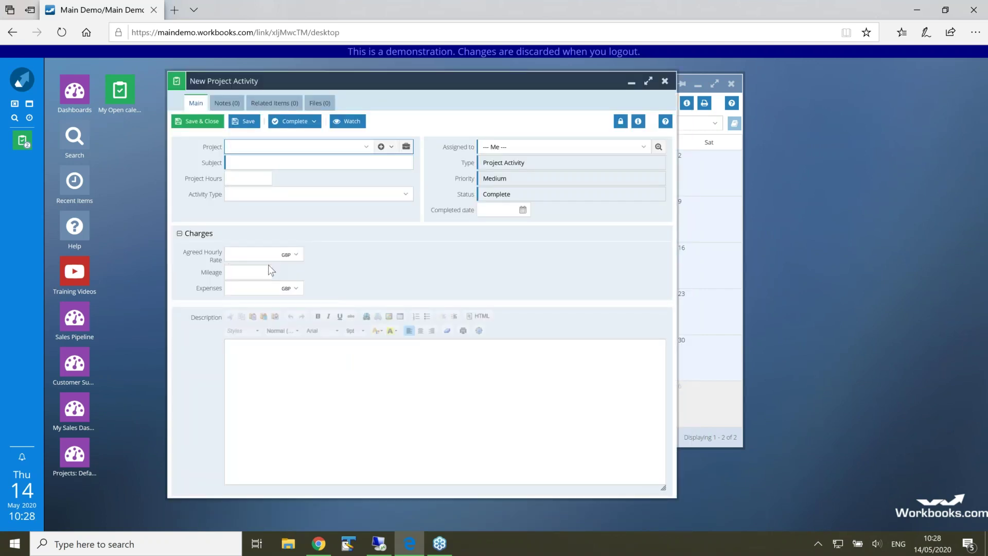
left_click(509, 164)
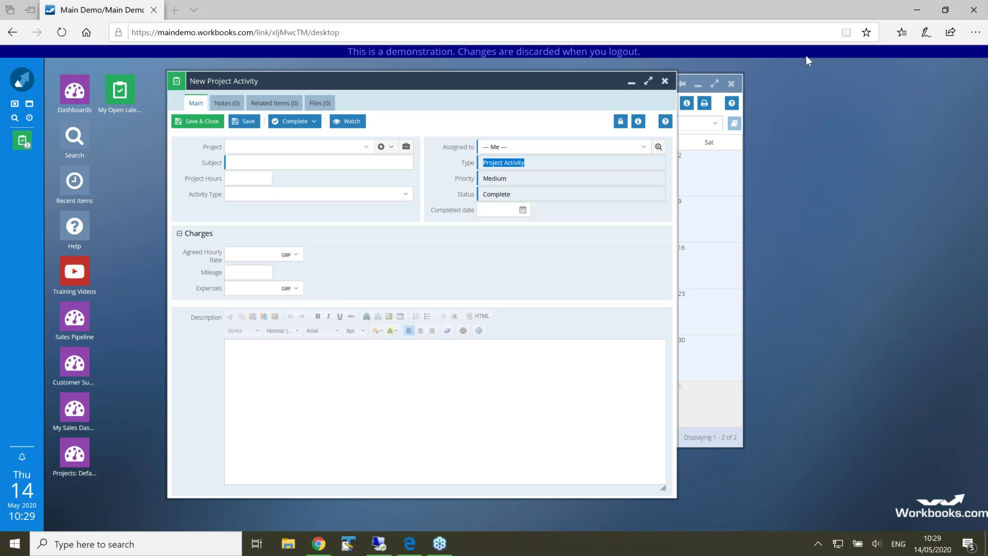
left_click(665, 82)
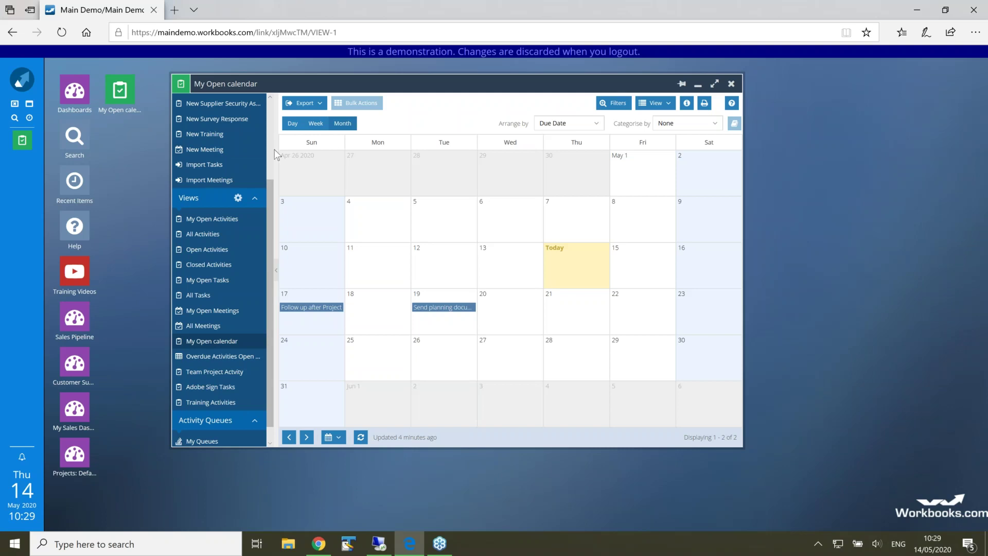
left_click(22, 81)
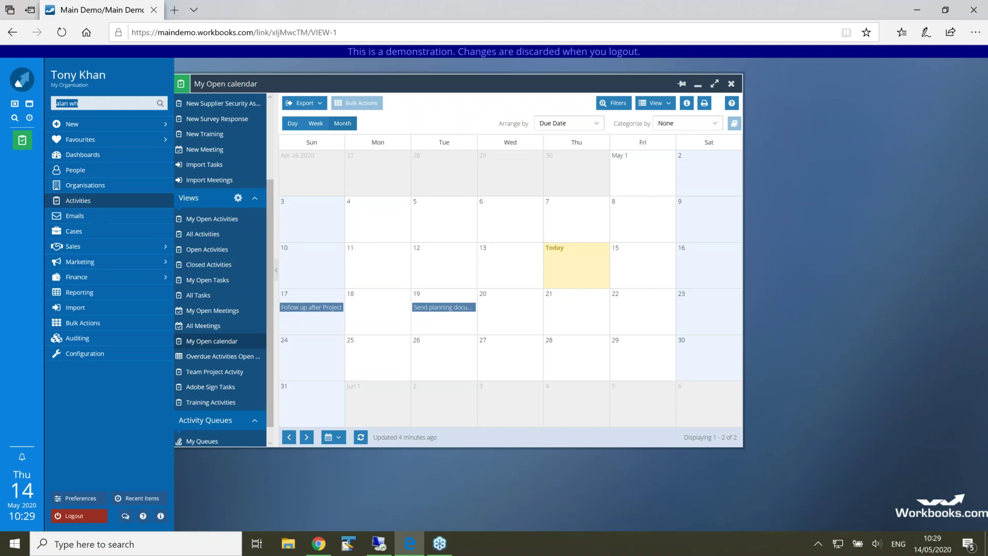
left_click(804, 52)
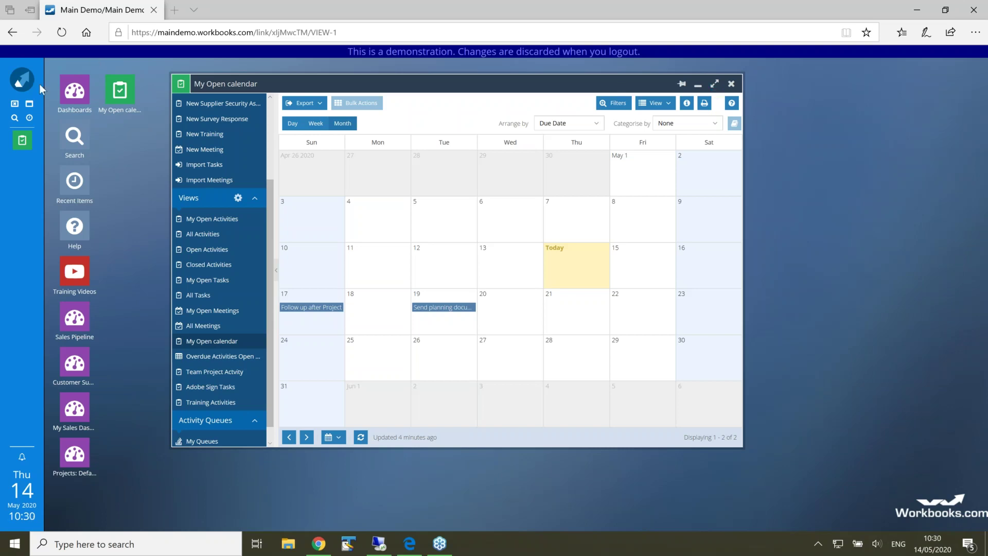
- Open the All Emails list and examine which columns can be shown in it
left_click(21, 81)
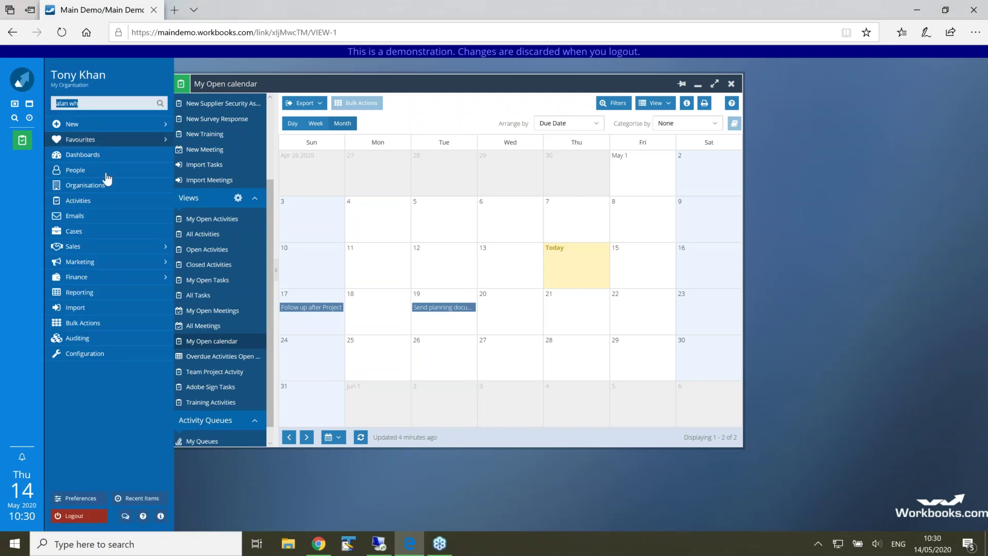
left_click(104, 220)
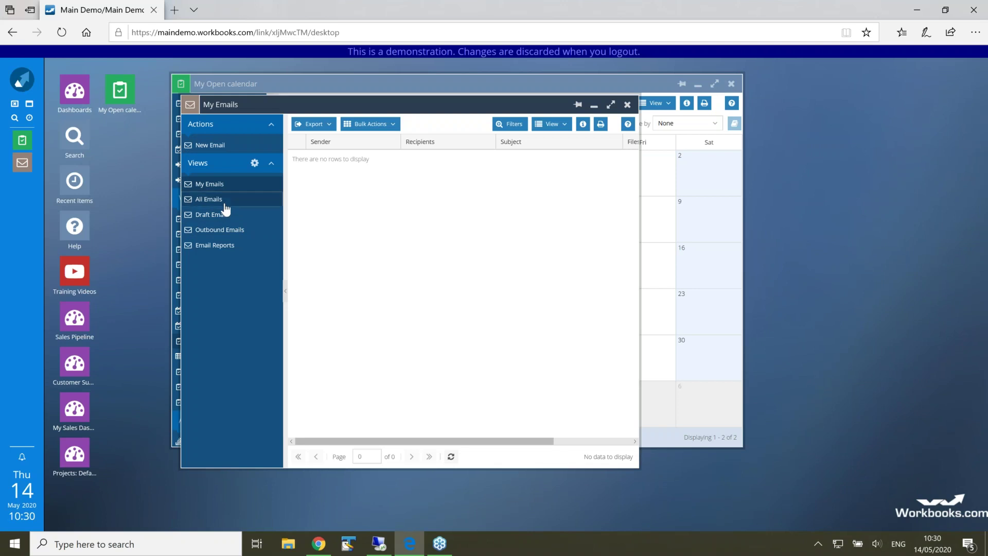
left_click(225, 203)
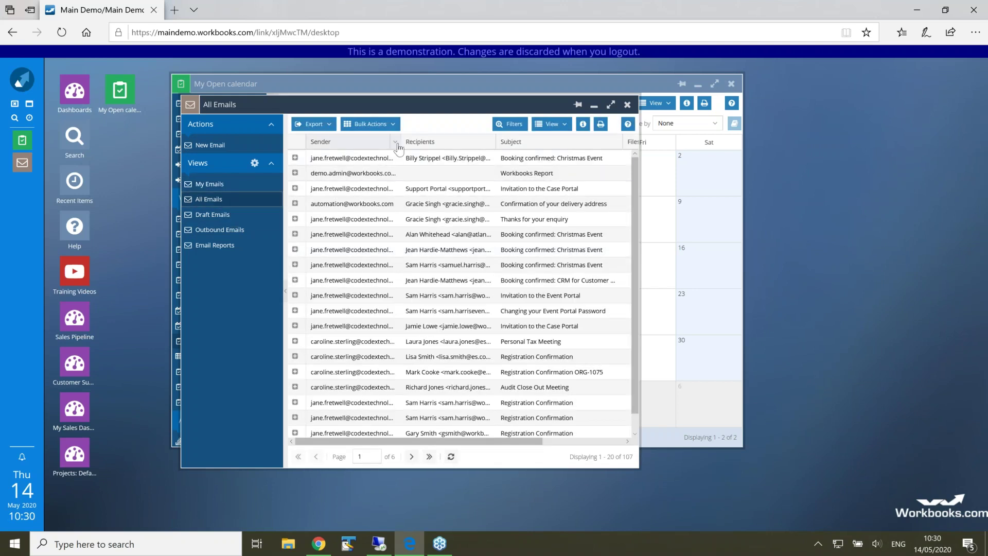
left_click(395, 141)
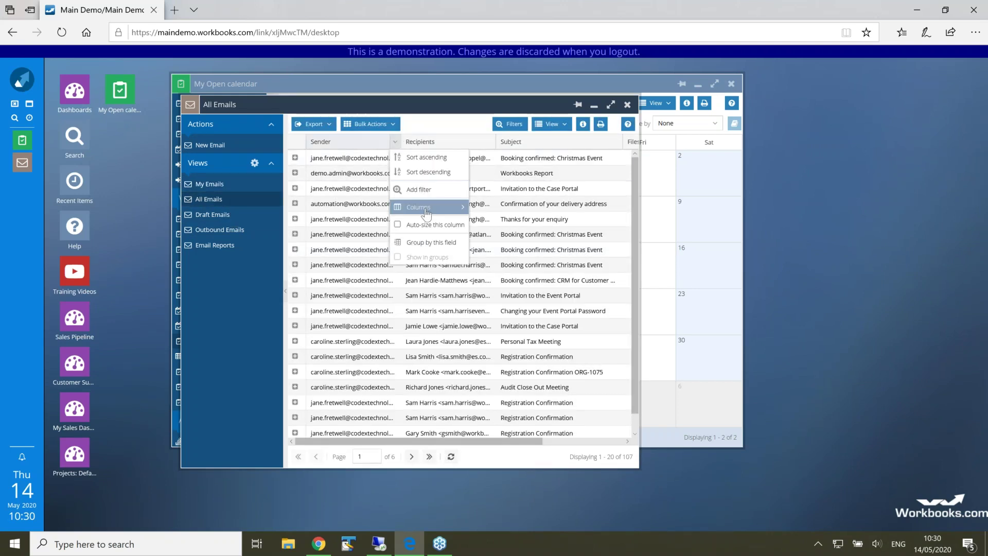
mouse_move(426, 207)
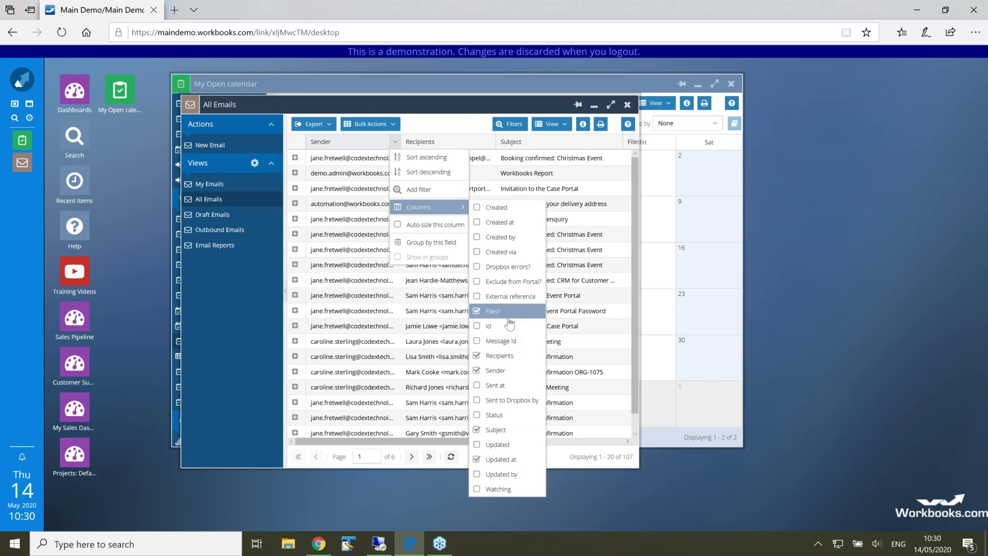
- Open the "Thanks for your enquiry" email to examine its details, and close both the email and the All Emails list
double_click(353, 221)
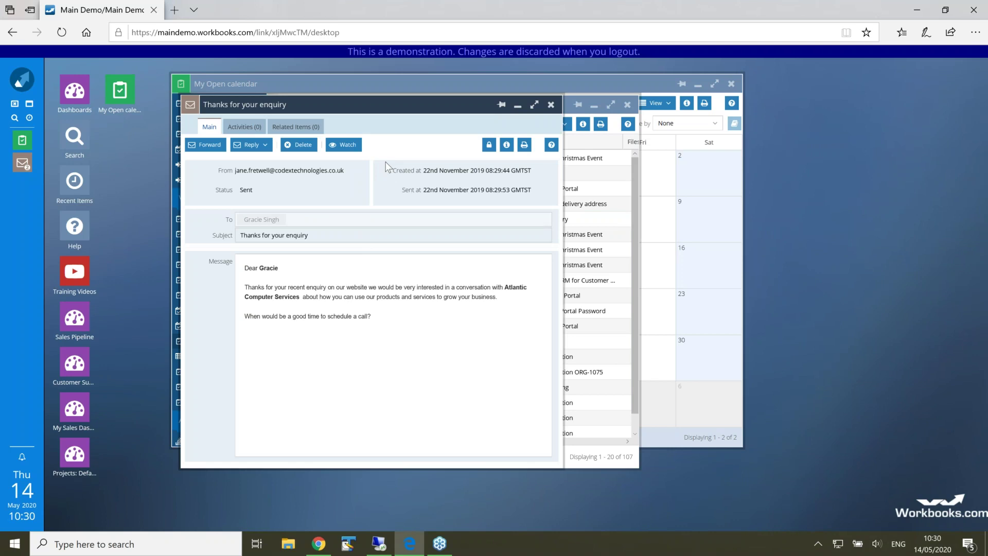
left_click(550, 105)
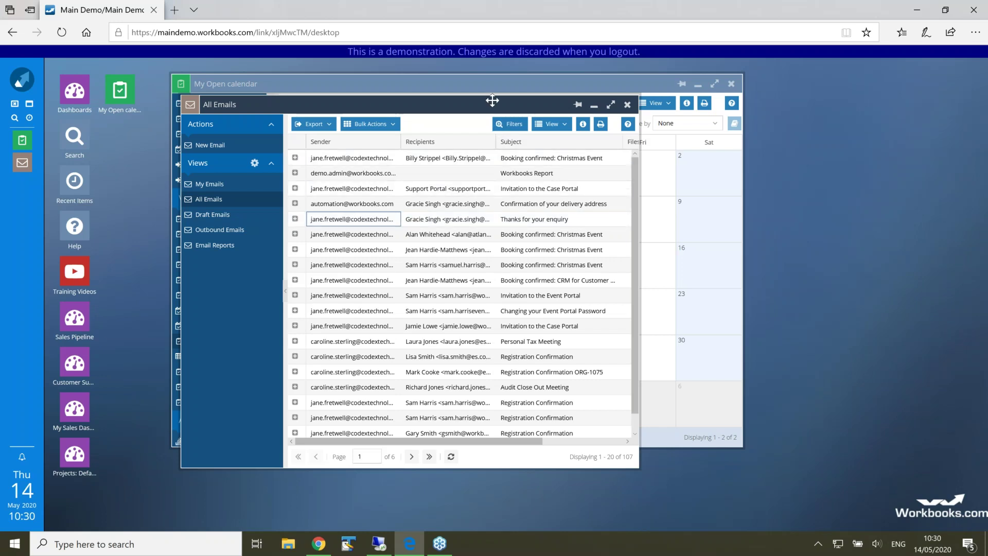
left_click_drag(490, 105, 425, 118)
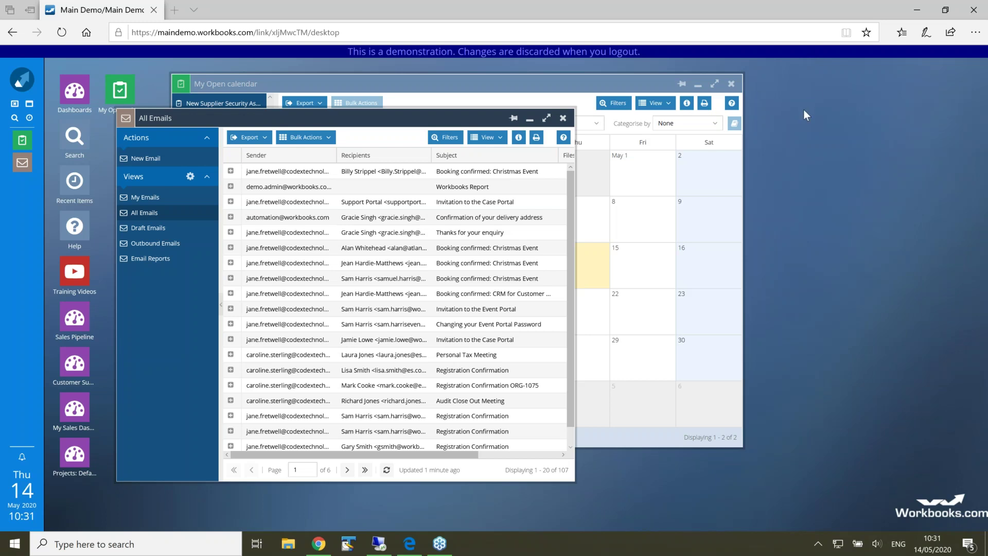
left_click(563, 118)
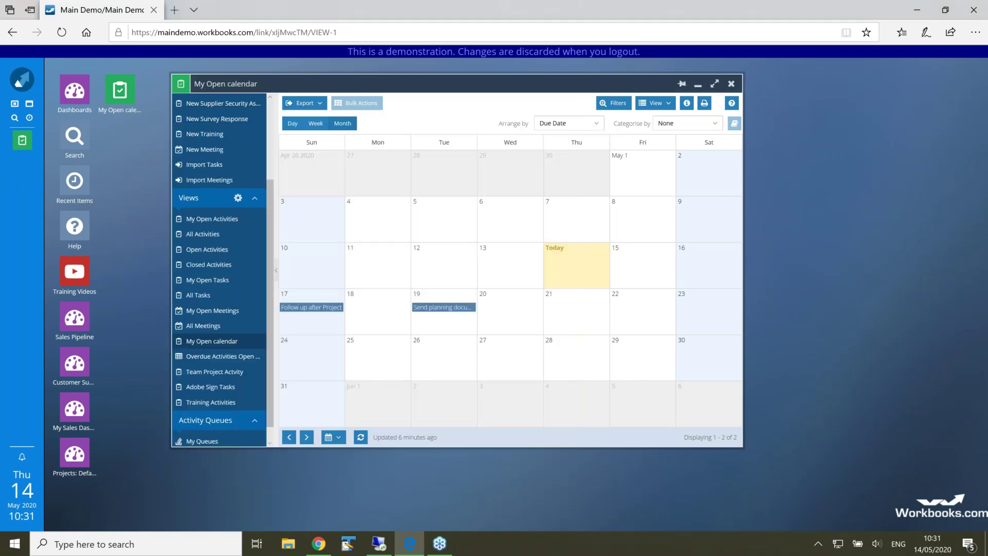